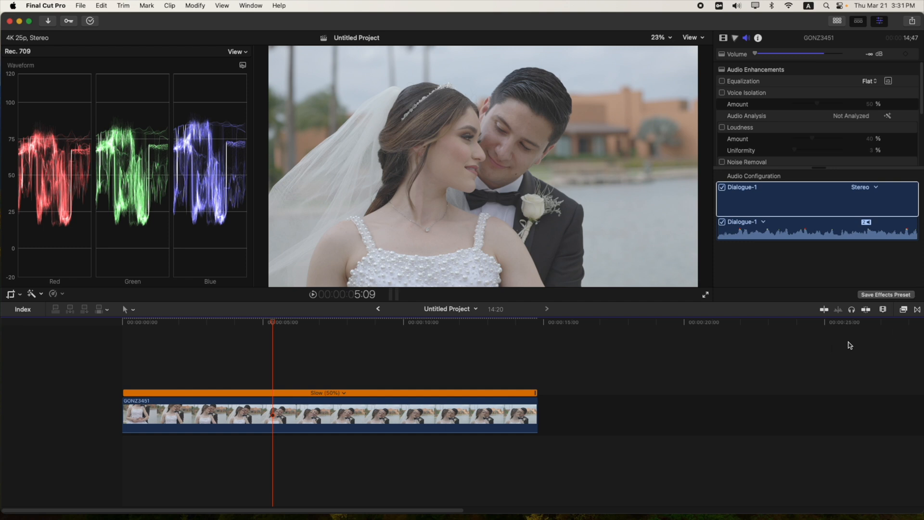
- Apply the Dehancer Pro v2 film emulation effect to the wedding couple clip and display its video settings
{"action": "left_click", "coordinate": [904, 310]}
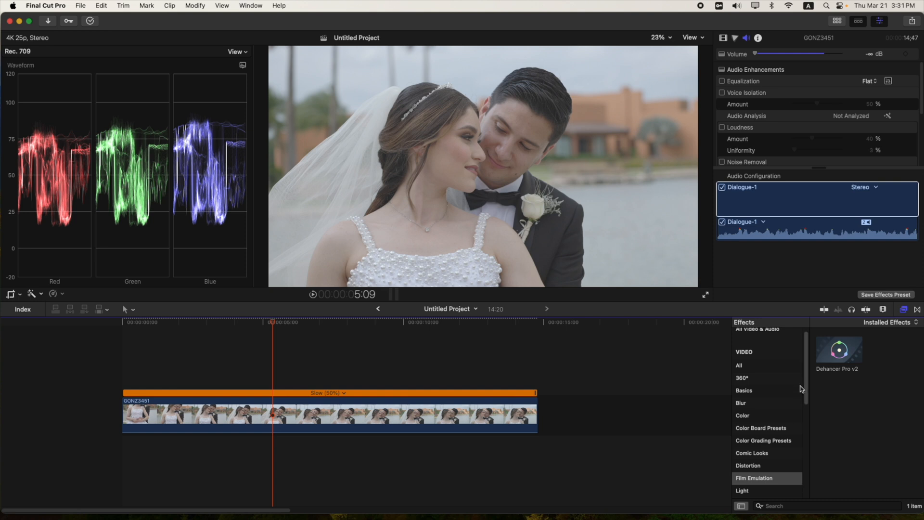
{"action": "scroll", "coordinate": [807, 438], "scroll_direction": "down", "scroll_amount": 5}
{"action": "left_click_drag", "start_coordinate": [807, 438], "coordinate": [804, 355]}
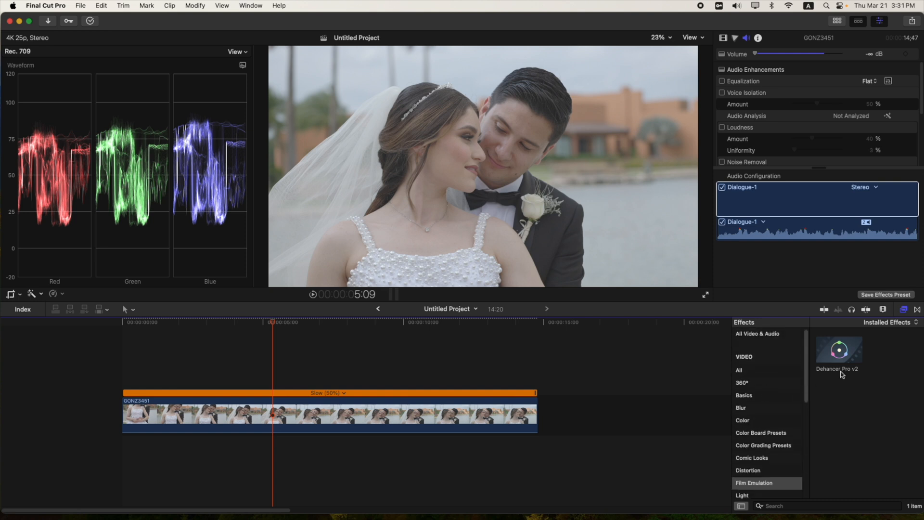
{"action": "left_click", "coordinate": [839, 356]}
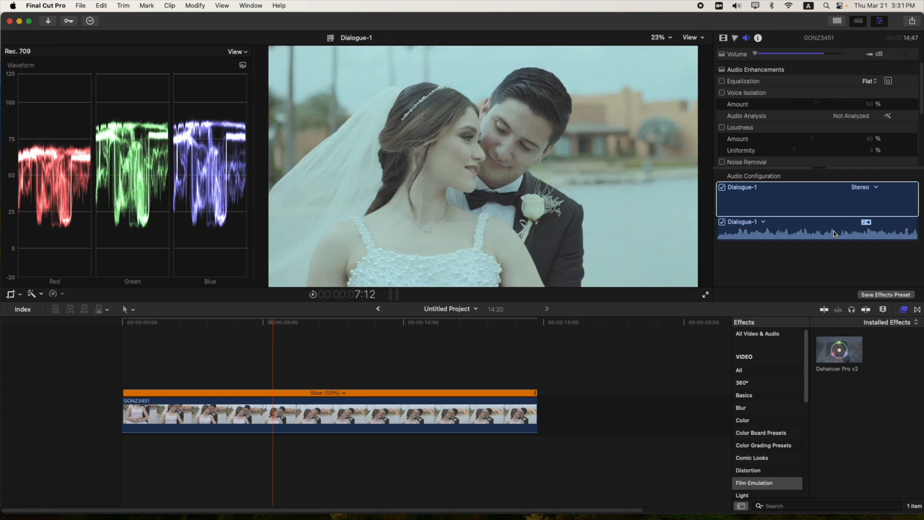
{"action": "left_click", "coordinate": [723, 39]}
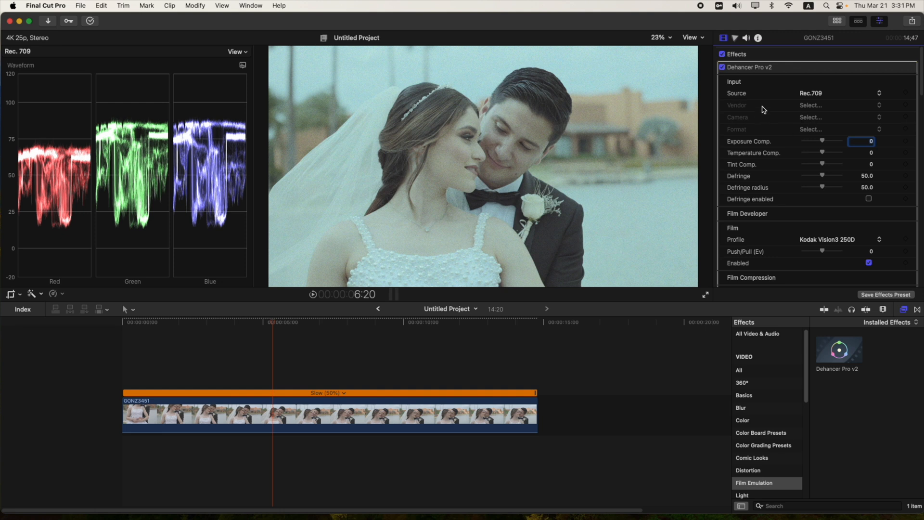
- Set Dehancer's input source to Choose Camera with vendor Canon, camera R6 and format C-Log BT.2020
{"action": "left_click", "coordinate": [810, 95]}
{"action": "left_click", "coordinate": [814, 135]}
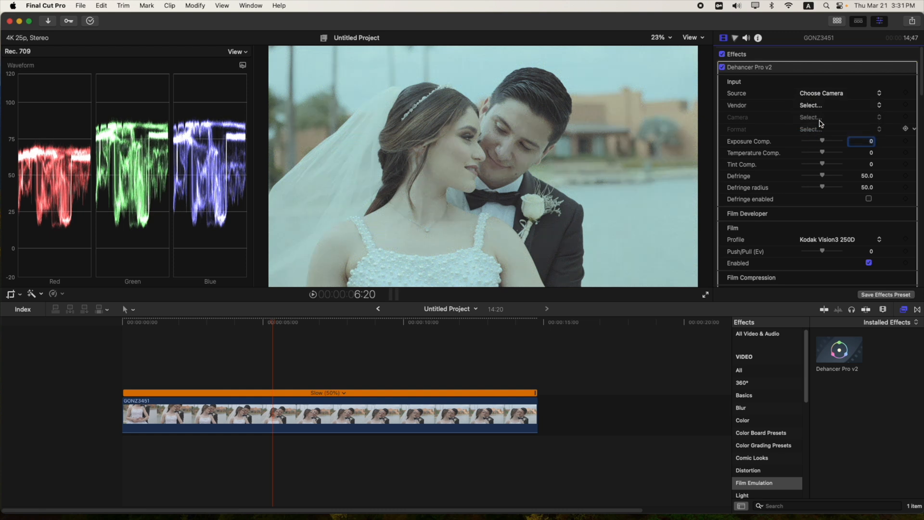
{"action": "left_click", "coordinate": [817, 107]}
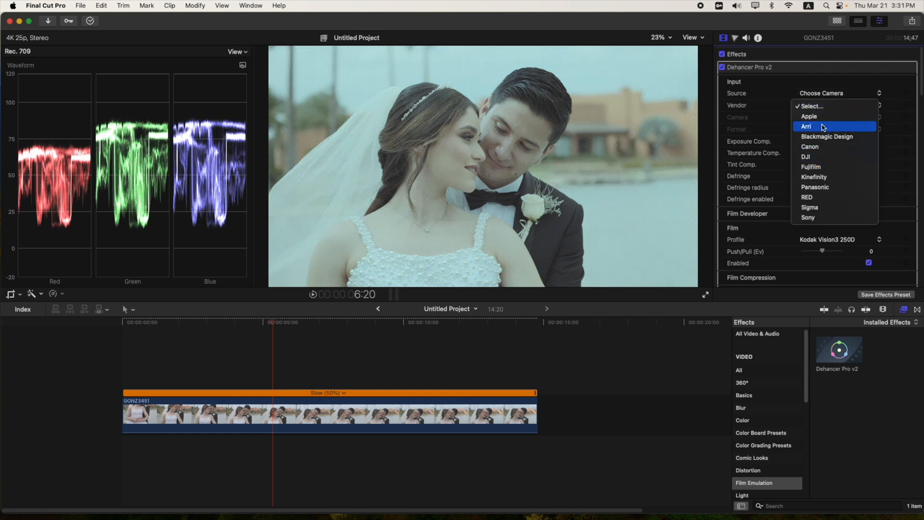
{"action": "left_click", "coordinate": [812, 146]}
{"action": "left_click", "coordinate": [815, 118]}
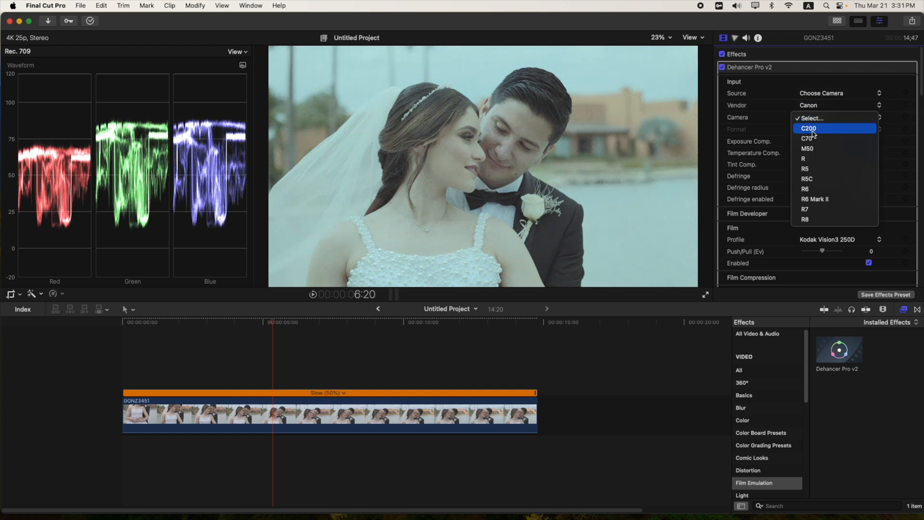
{"action": "left_click", "coordinate": [814, 189]}
{"action": "left_click", "coordinate": [814, 130]}
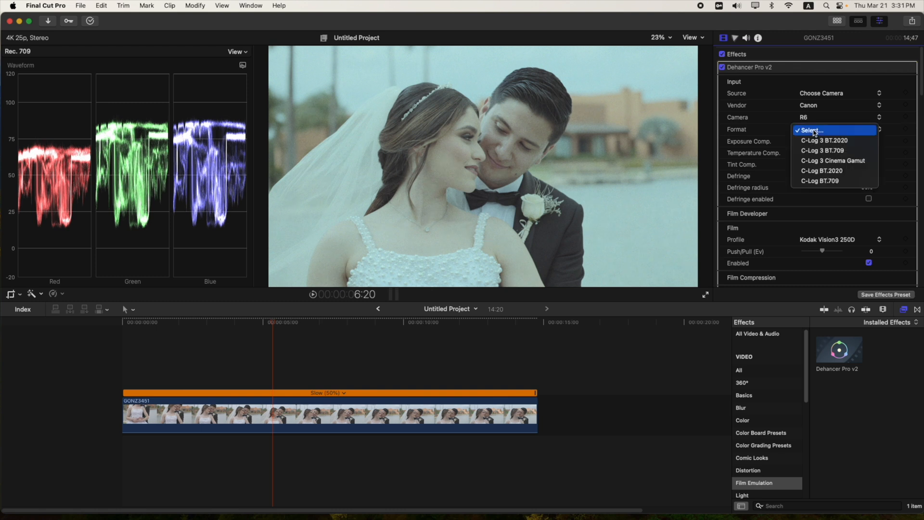
{"action": "left_click", "coordinate": [833, 171]}
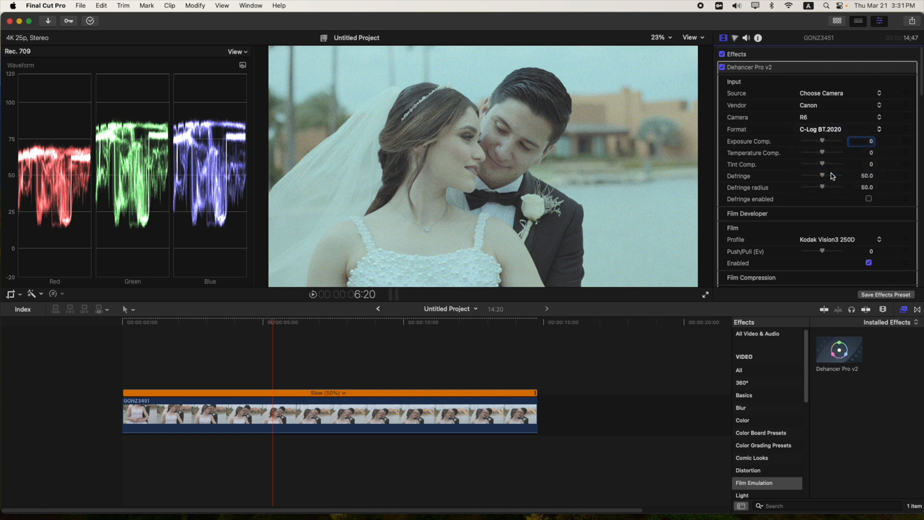
- Disable Film Grain in the Dehancer Pro v2 effect
{"action": "scroll", "coordinate": [828, 193], "scroll_direction": "down", "scroll_amount": 5}
{"action": "scroll", "coordinate": [828, 202], "scroll_direction": "down", "scroll_amount": 4}
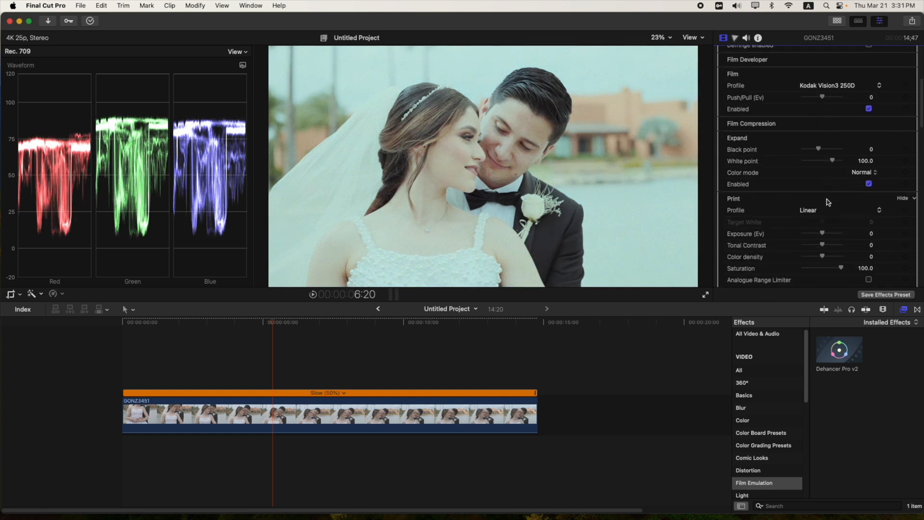
{"action": "scroll", "coordinate": [822, 202], "scroll_direction": "down", "scroll_amount": 1}
{"action": "scroll", "coordinate": [840, 240], "scroll_direction": "down", "scroll_amount": 1}
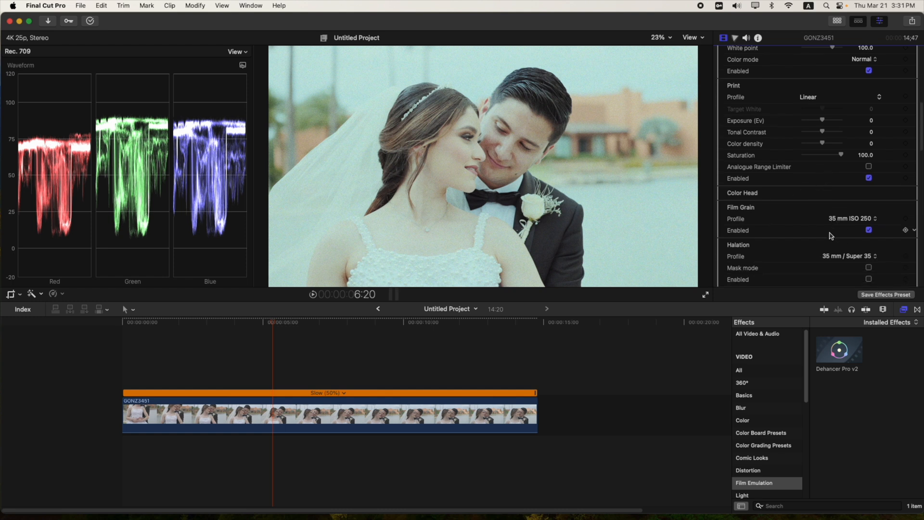
{"action": "left_click", "coordinate": [869, 231]}
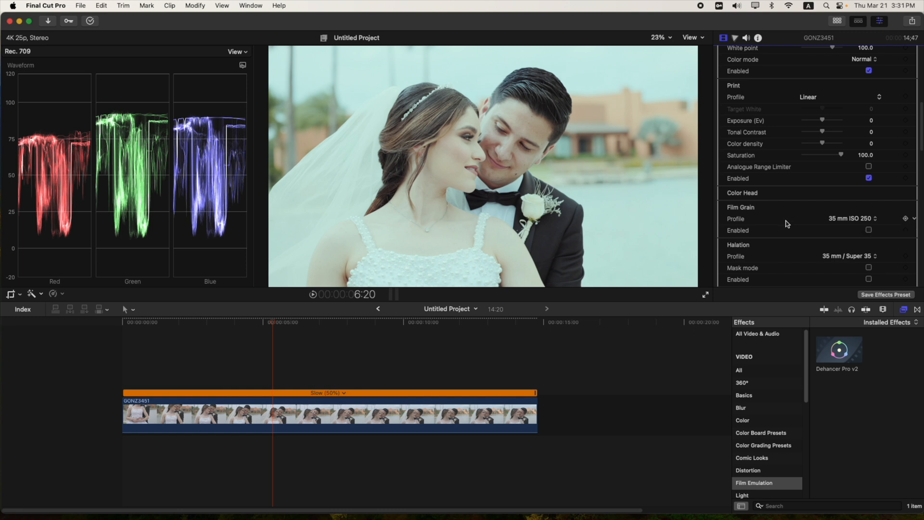
- Set the Film profile to Kodak Vision3 50D
{"action": "scroll", "coordinate": [789, 219], "scroll_direction": "up", "scroll_amount": 10}
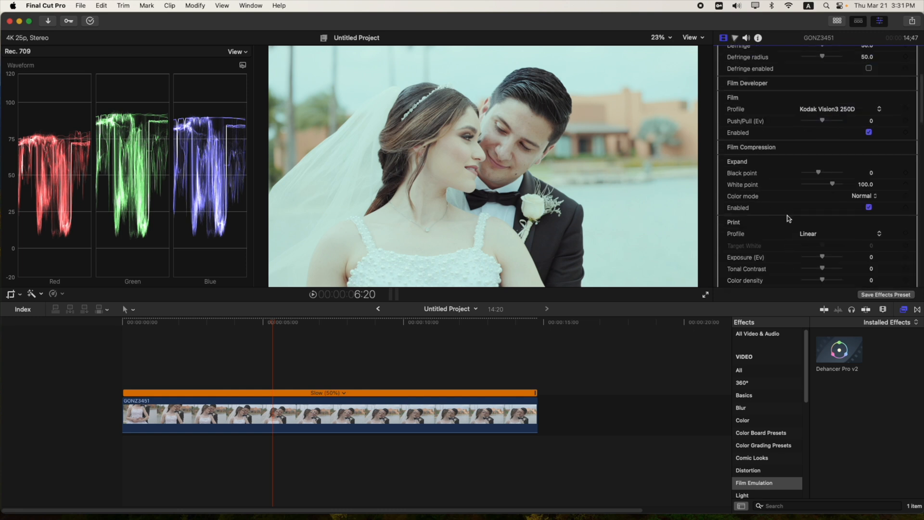
{"action": "scroll", "coordinate": [789, 219], "scroll_direction": "up", "scroll_amount": 2}
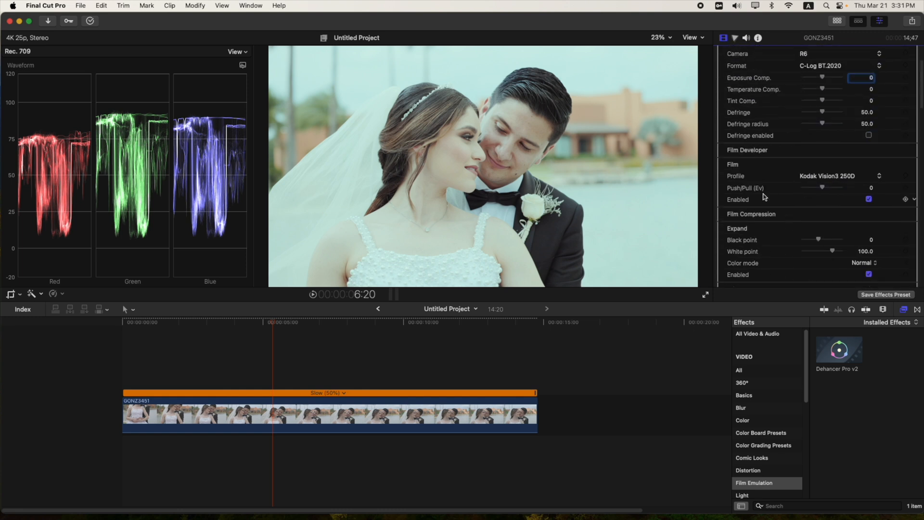
{"action": "left_click", "coordinate": [828, 181]}
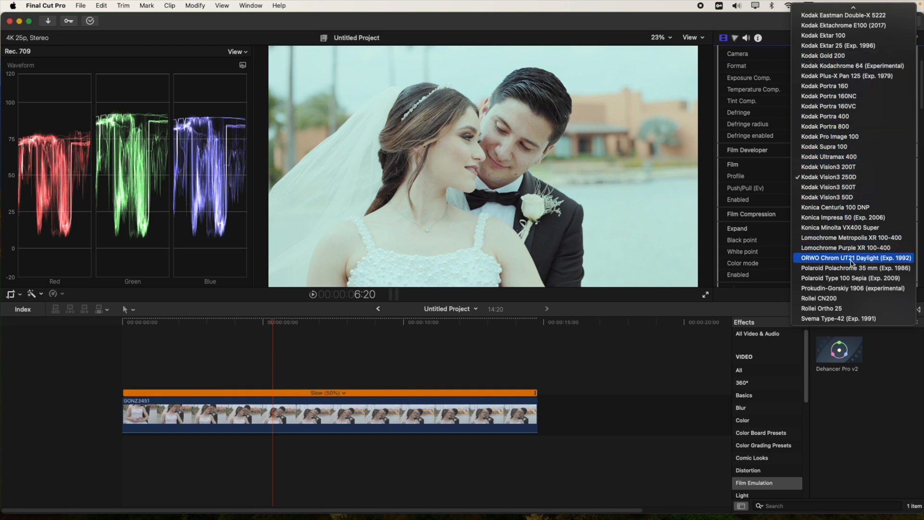
{"action": "left_click", "coordinate": [832, 198]}
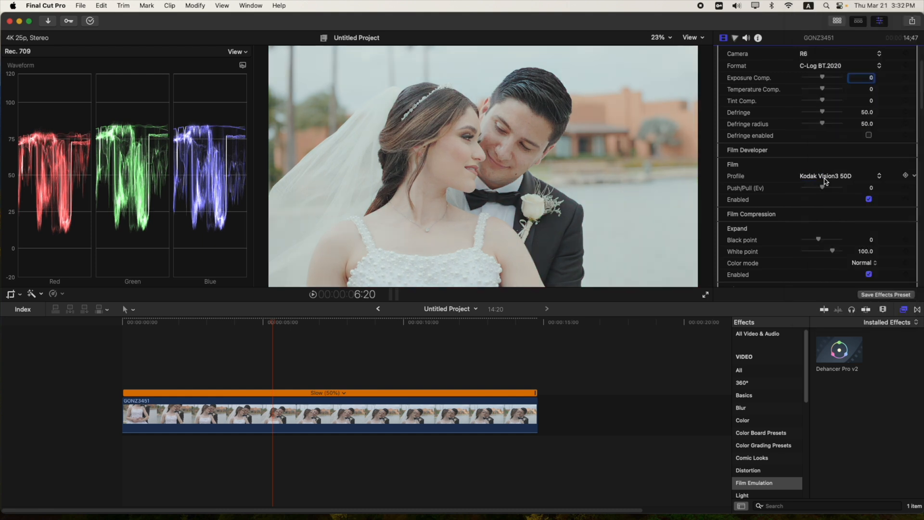
- Try the Konica Centuria 100 DNP and Lomochrome Metropolis XR 100-400 film profiles, and return to Kodak Vision3 50D
{"action": "left_click", "coordinate": [825, 178]}
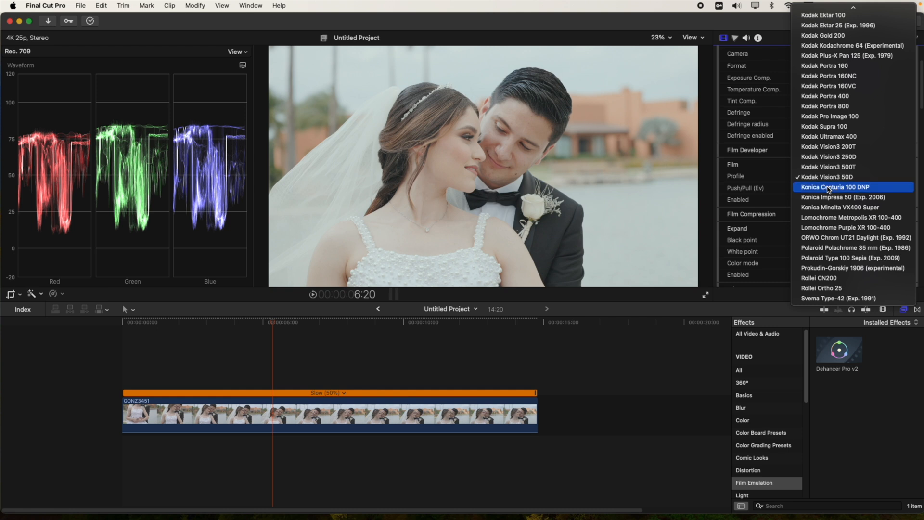
{"action": "left_click", "coordinate": [828, 189]}
{"action": "left_click", "coordinate": [830, 176]}
{"action": "left_click", "coordinate": [833, 210]}
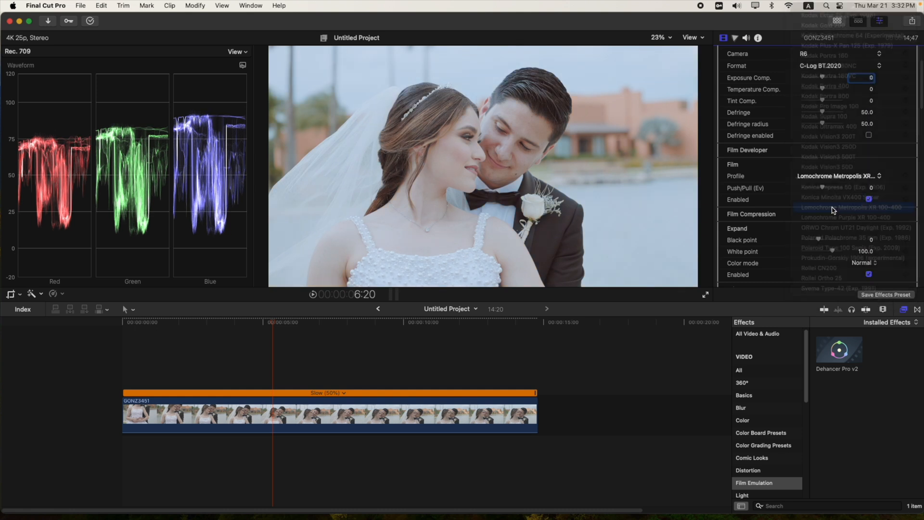
{"action": "left_click", "coordinate": [831, 177]}
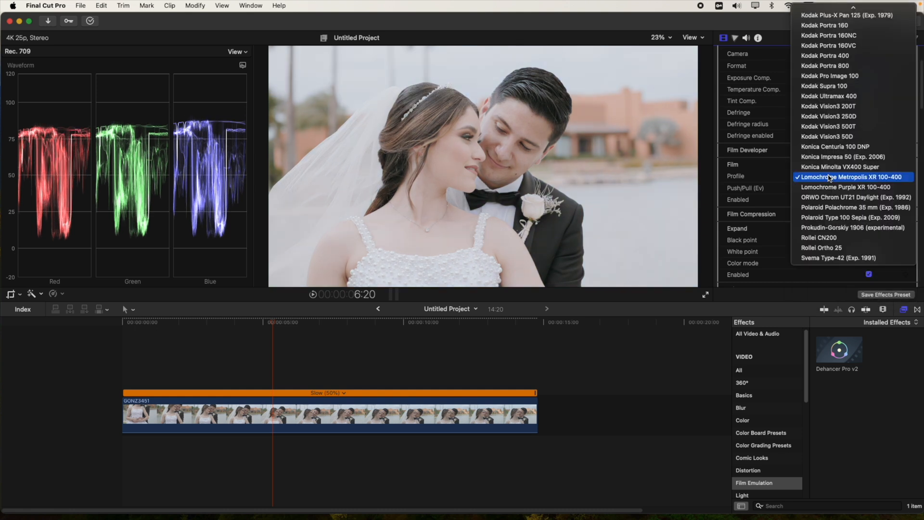
{"action": "left_click", "coordinate": [828, 137]}
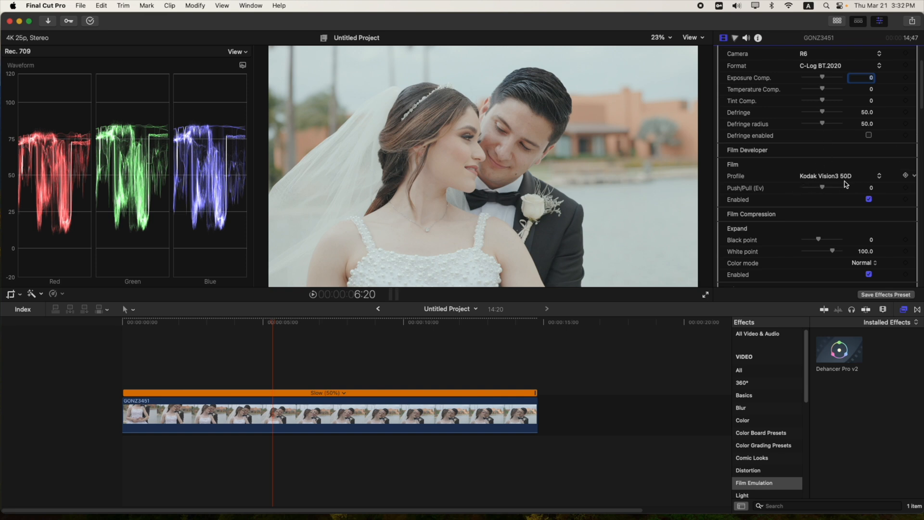
- Try raising the film Push/Pull (Ev) to about 2.0, and reset it to 0
{"action": "scroll", "coordinate": [824, 203], "scroll_direction": "up", "scroll_amount": 2}
{"action": "scroll", "coordinate": [822, 204], "scroll_direction": "up", "scroll_amount": 2}
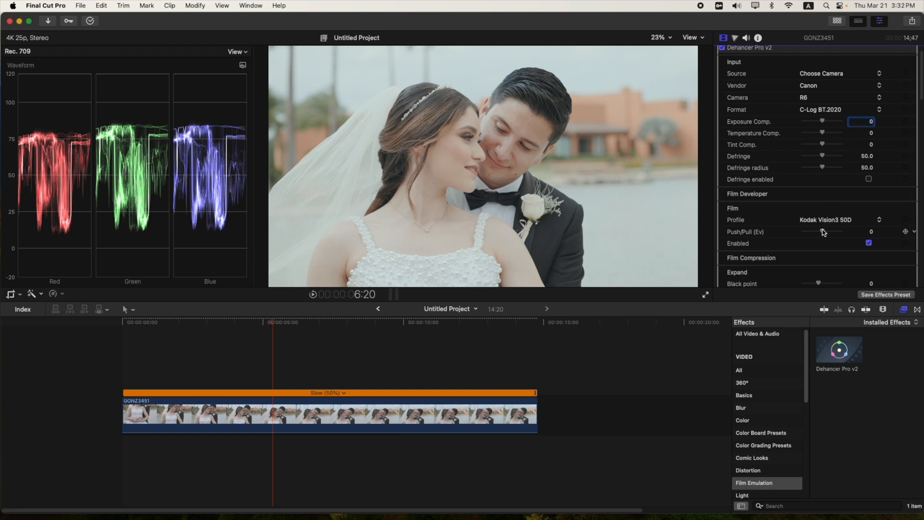
{"action": "left_click_drag", "start_coordinate": [823, 232], "coordinate": [848, 238]}
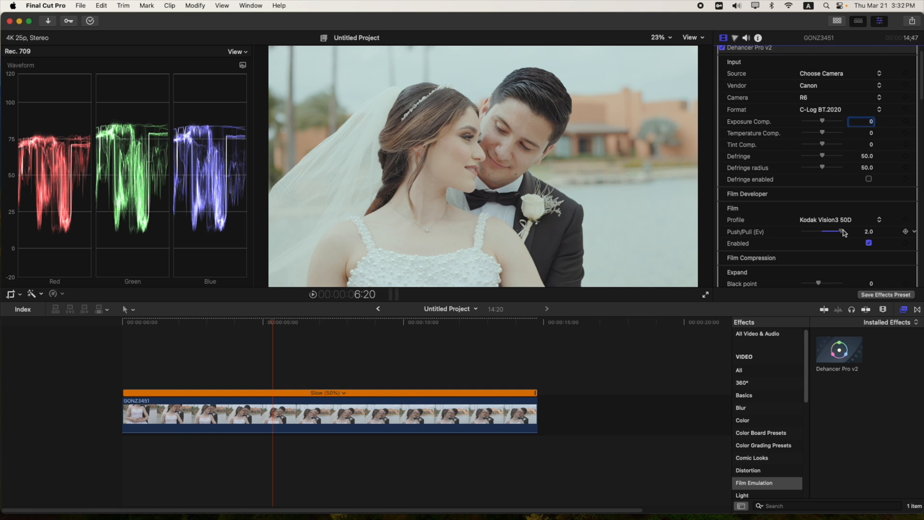
{"action": "mouse_move", "coordinate": [843, 233]}
{"action": "left_mouse_down"}
{"action": "mouse_move", "coordinate": [795, 236]}
{"action": "mouse_move", "coordinate": [876, 238]}
{"action": "mouse_move", "coordinate": [780, 247]}
{"action": "mouse_move", "coordinate": [846, 234]}
{"action": "left_mouse_up"}
{"action": "left_click_drag", "start_coordinate": [849, 234], "coordinate": [824, 236]}
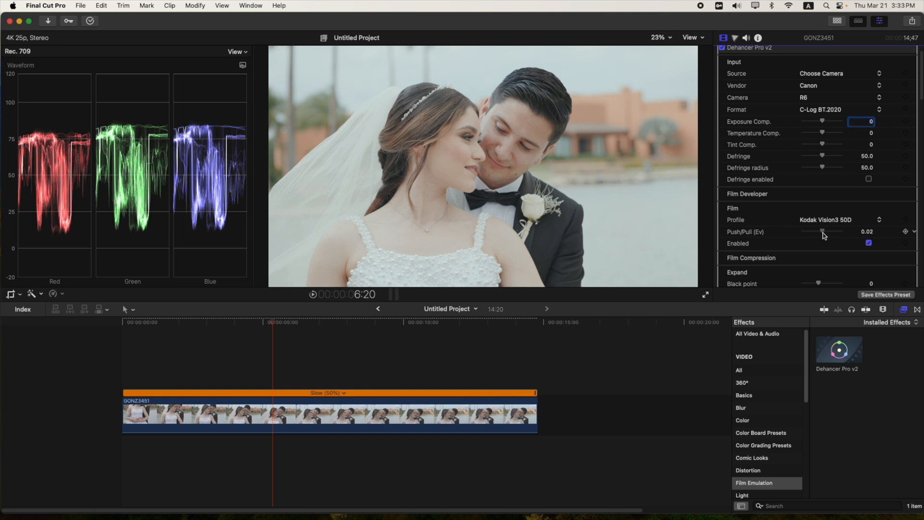
{"action": "left_click", "coordinate": [861, 233]}
{"action": "type", "text": "0"}
{"action": "key", "text": "Return"}
- Nudge Exposure Comp. to 0.01 and set the Expand black point to 5.0 and white point to 91.0
{"action": "left_click_drag", "start_coordinate": [822, 121], "coordinate": [823, 121]}
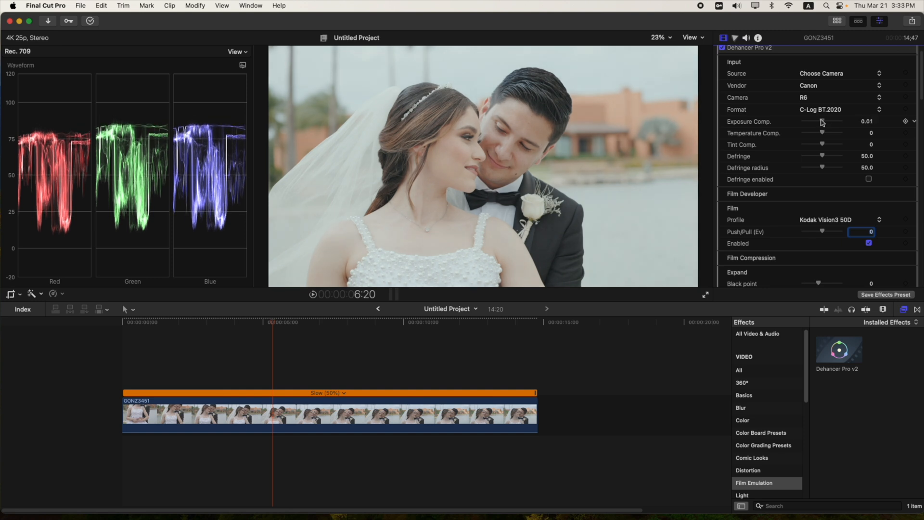
{"action": "scroll", "coordinate": [819, 216], "scroll_direction": "down", "scroll_amount": 3}
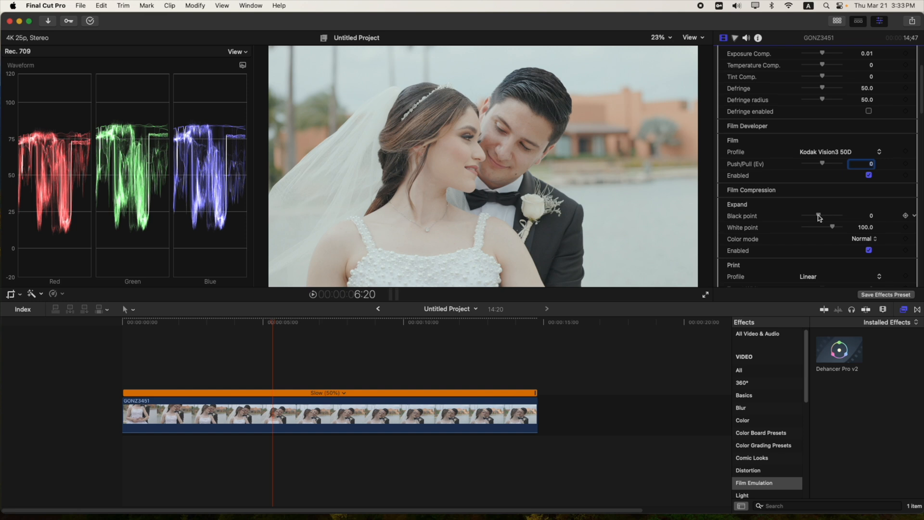
{"action": "left_click_drag", "start_coordinate": [819, 218], "coordinate": [830, 228]}
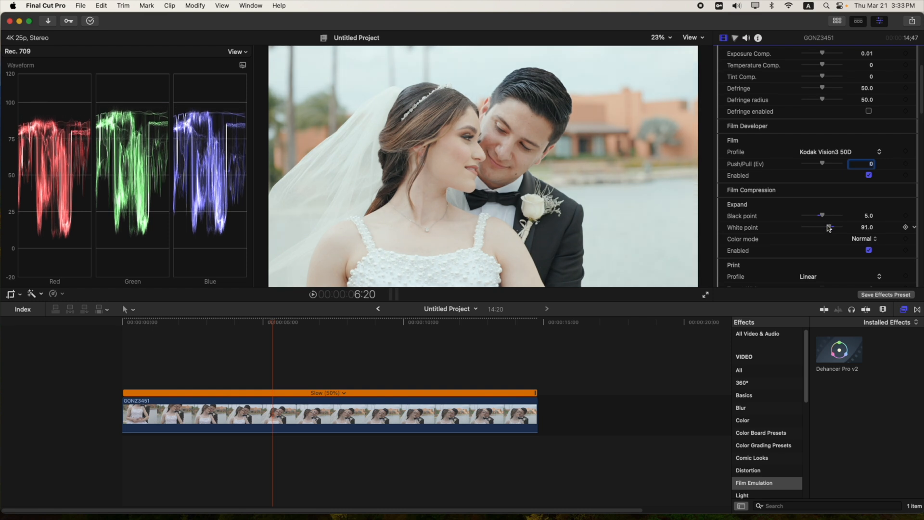
- Adjust a slider in the effect's Print settings on the wedding couple clip
{"action": "scroll", "coordinate": [818, 235], "scroll_direction": "down", "scroll_amount": 2}
{"action": "scroll", "coordinate": [817, 235], "scroll_direction": "down", "scroll_amount": 6}
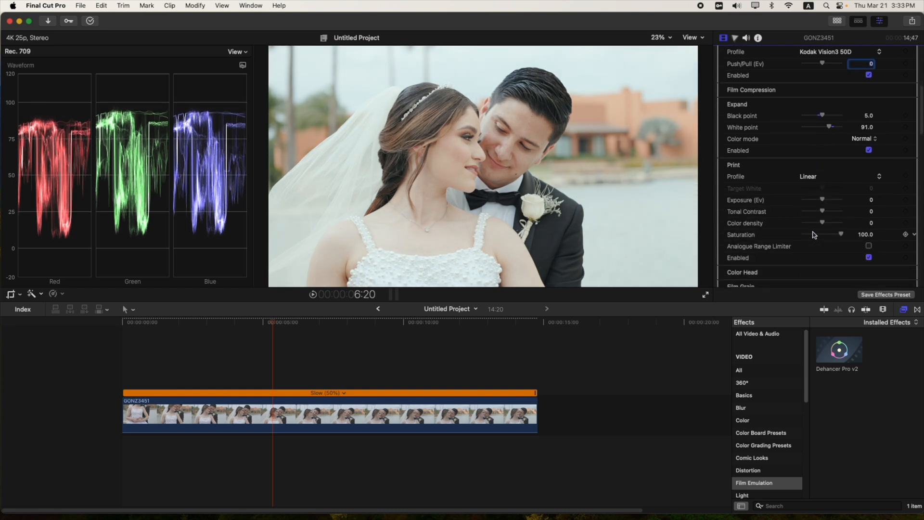
{"action": "left_click_drag", "start_coordinate": [823, 183], "coordinate": [825, 194]}
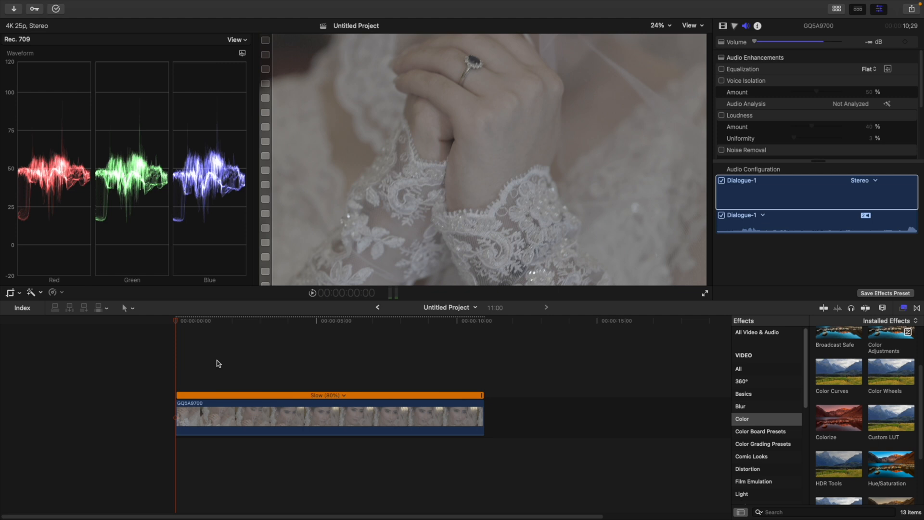
- Preview the first seconds of the GQ5A9700 clip and apply the Dehancer Pro v2 film emulation effect to it
{"action": "key", "text": "space"}
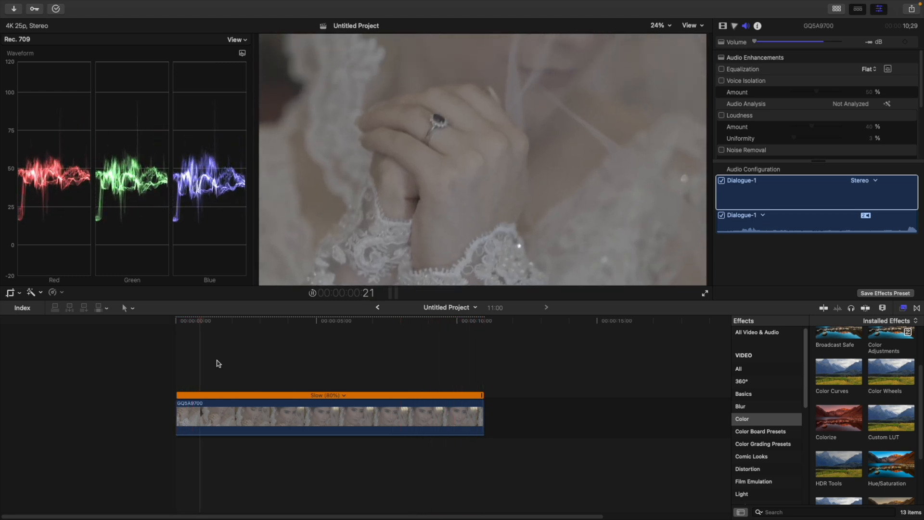
{"action": "key", "text": "space"}
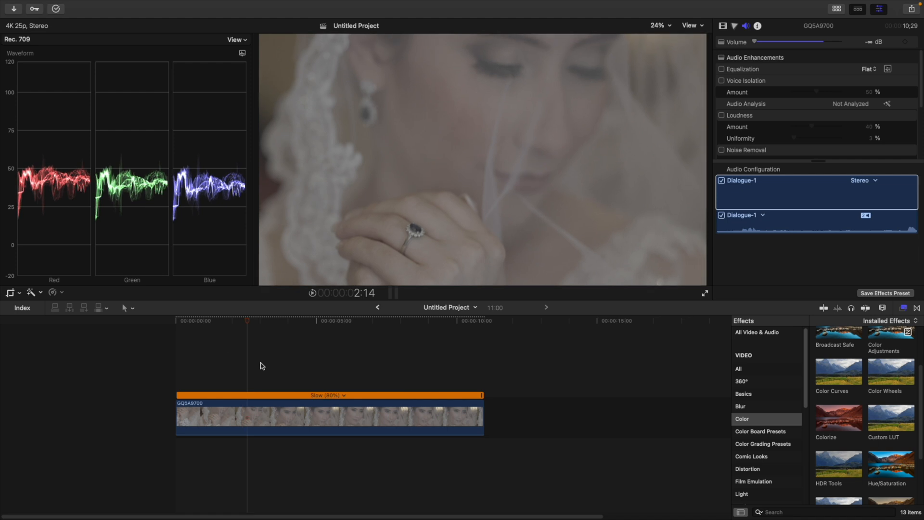
{"action": "left_click_drag", "start_coordinate": [805, 384], "coordinate": [805, 466]}
{"action": "scroll", "coordinate": [782, 432], "scroll_direction": "up", "scroll_amount": 10}
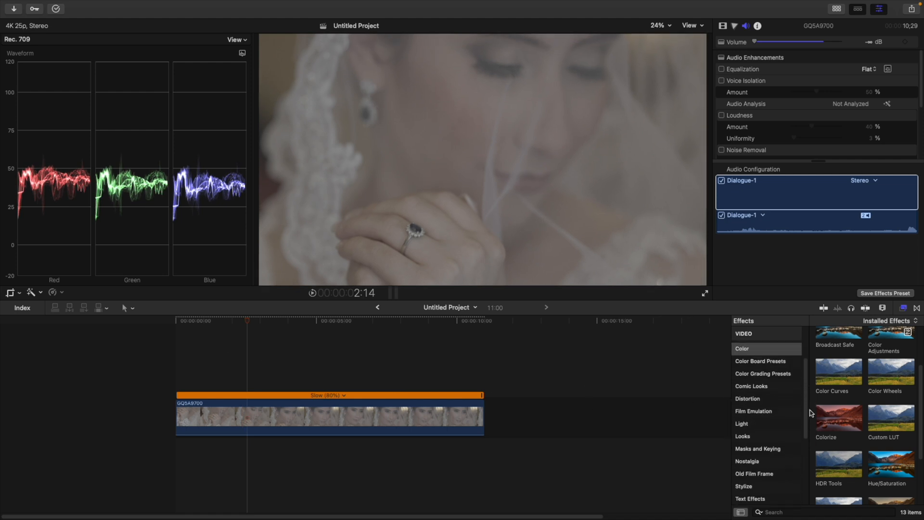
{"action": "left_click", "coordinate": [780, 428]}
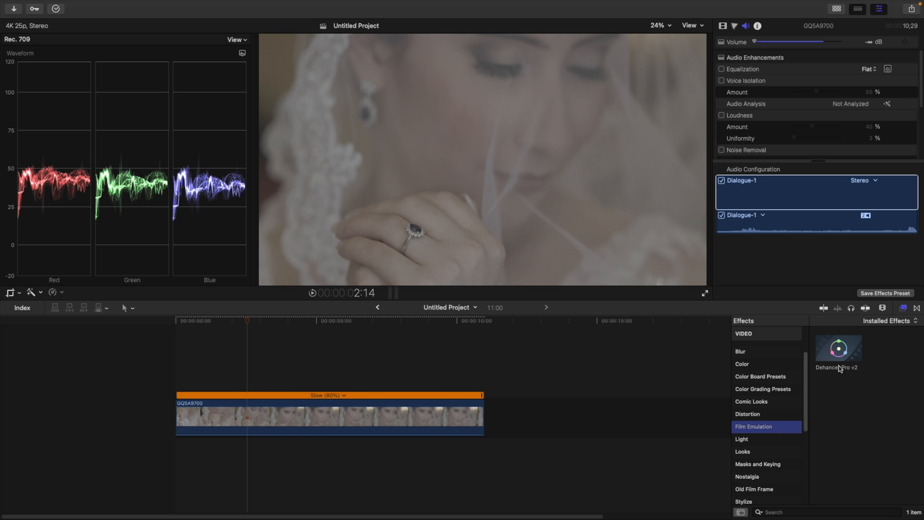
{"action": "left_click", "coordinate": [841, 346]}
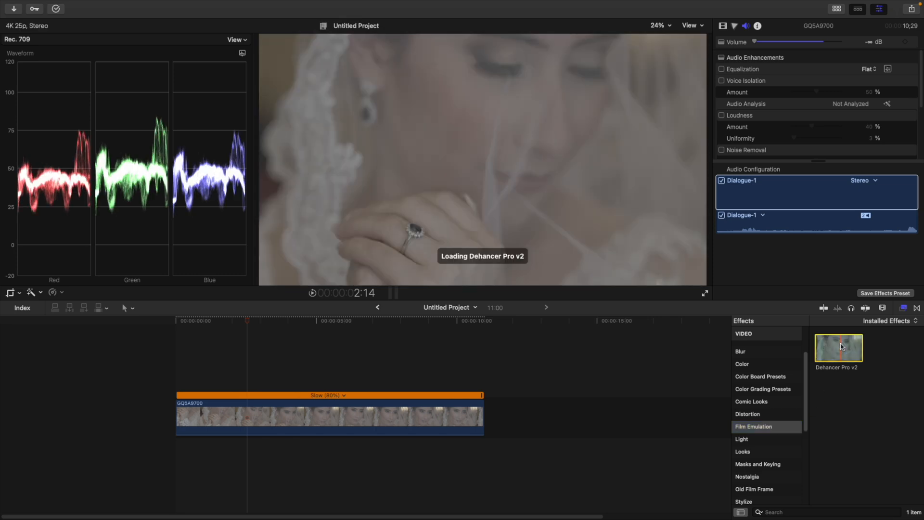
- Set the Dehancer input source to Choose Camera, with vendor Canon, camera R6 and format C-Log 3 Cinema Gamut
{"action": "left_click", "coordinate": [734, 27]}
{"action": "left_click", "coordinate": [723, 26]}
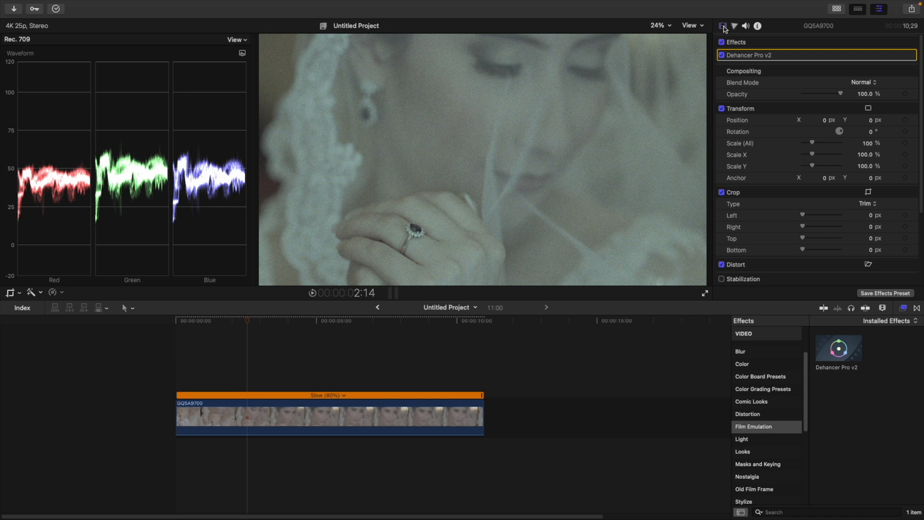
{"action": "left_click", "coordinate": [903, 55]}
{"action": "left_click", "coordinate": [813, 82]}
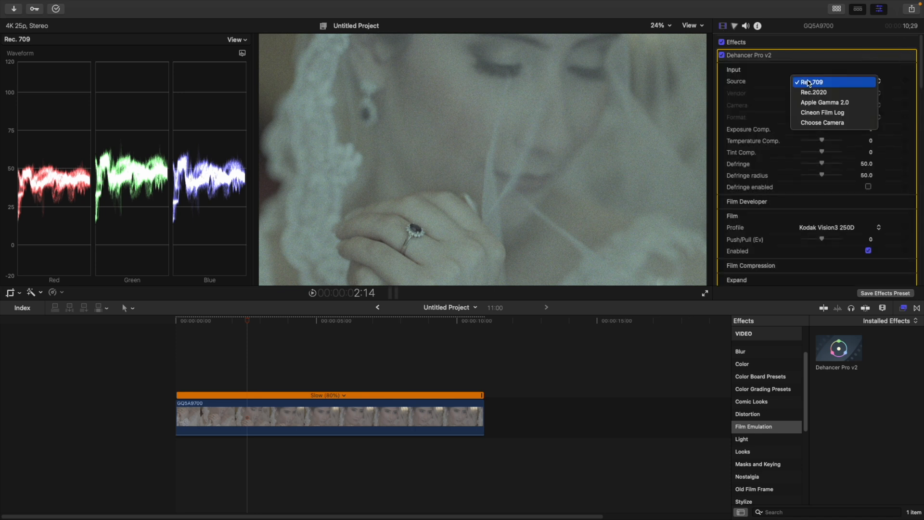
{"action": "left_click", "coordinate": [819, 124]}
{"action": "left_click", "coordinate": [812, 94]}
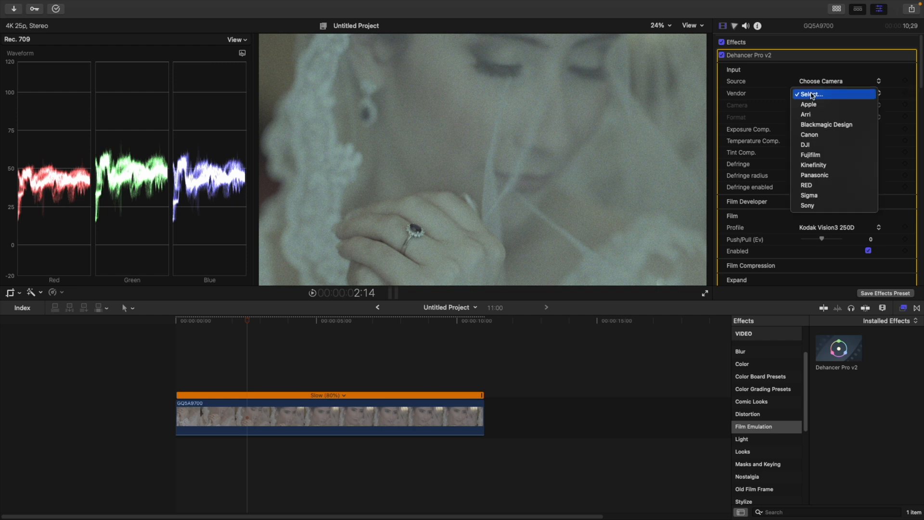
{"action": "left_click", "coordinate": [814, 134]}
{"action": "left_click", "coordinate": [813, 106]}
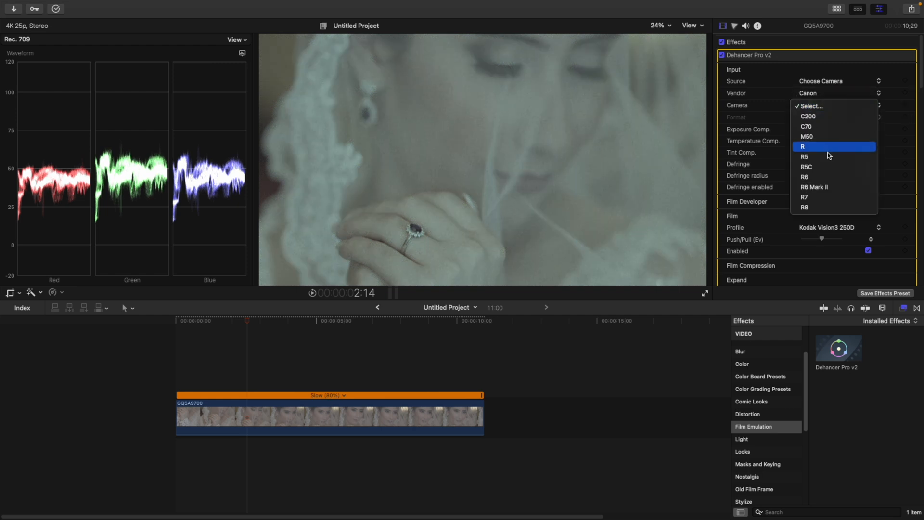
{"action": "left_click", "coordinate": [822, 177]}
{"action": "left_click", "coordinate": [813, 120]}
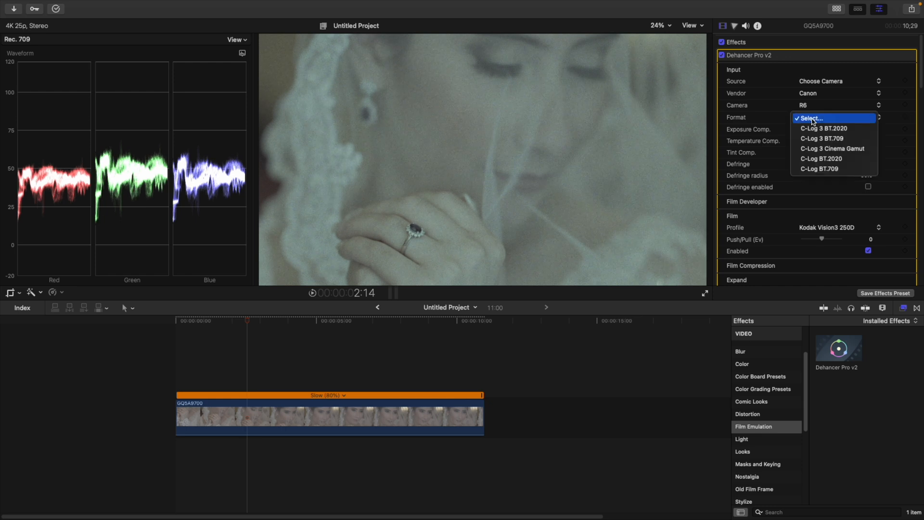
{"action": "left_click", "coordinate": [843, 149]}
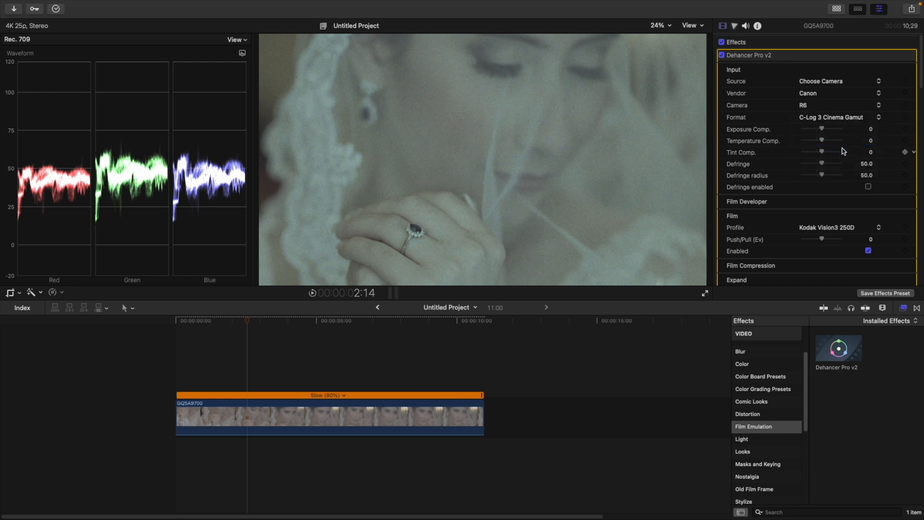
- Disable Film Grain in the Dehancer Pro v2 effect on the GQ5A9700 clip
{"action": "scroll", "coordinate": [834, 187], "scroll_direction": "down", "scroll_amount": 5}
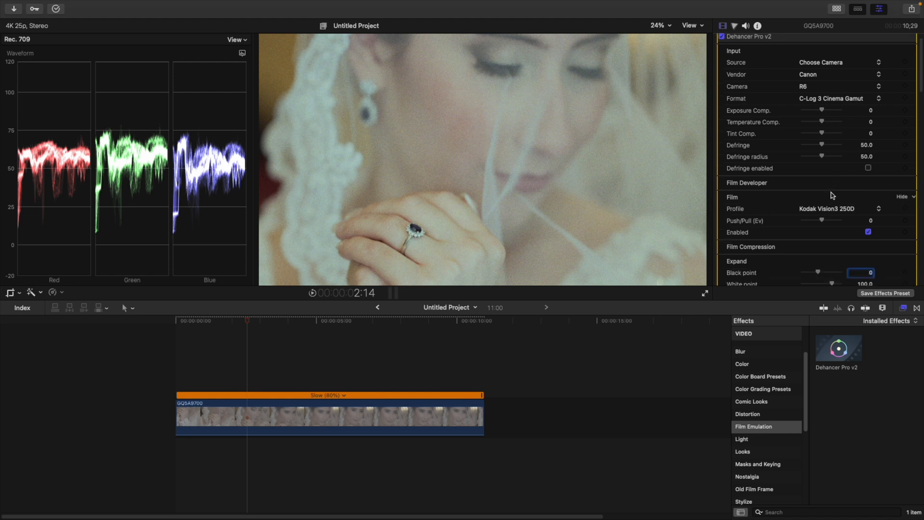
{"action": "scroll", "coordinate": [829, 217], "scroll_direction": "down", "scroll_amount": 4}
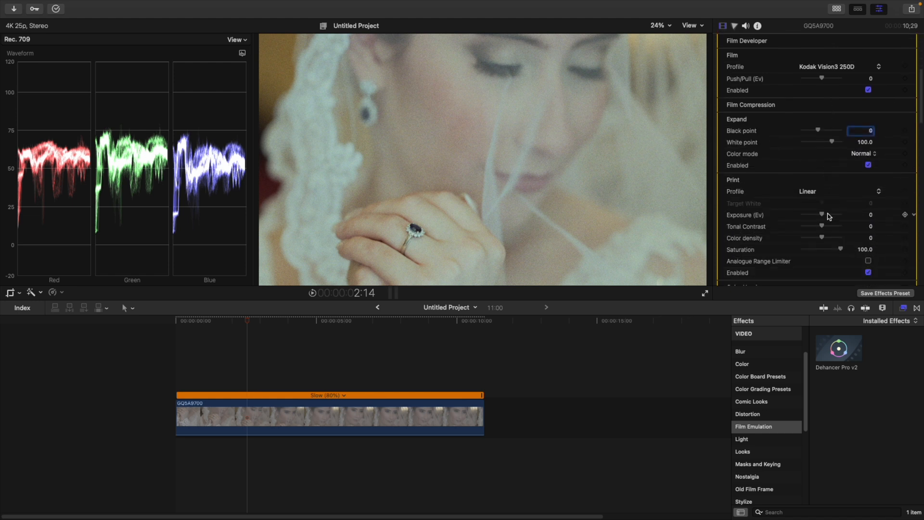
{"action": "scroll", "coordinate": [829, 217], "scroll_direction": "down", "scroll_amount": 2}
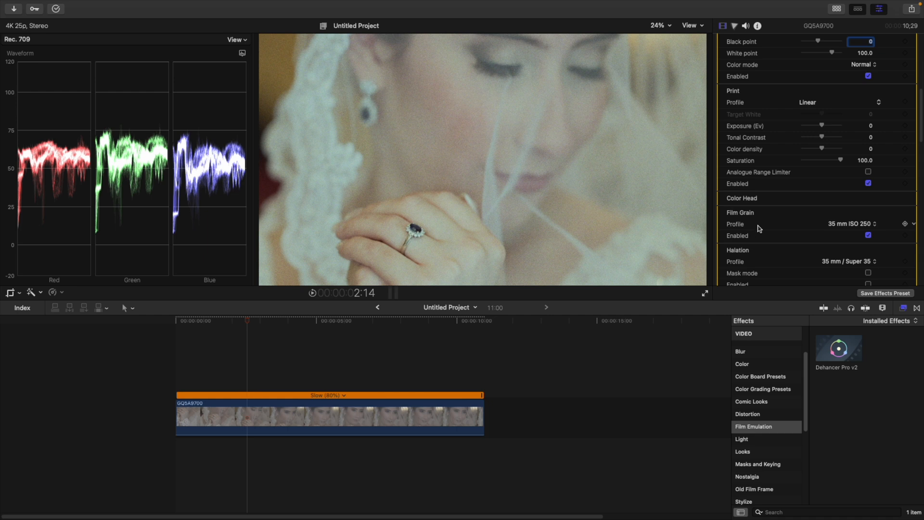
{"action": "left_click", "coordinate": [868, 236]}
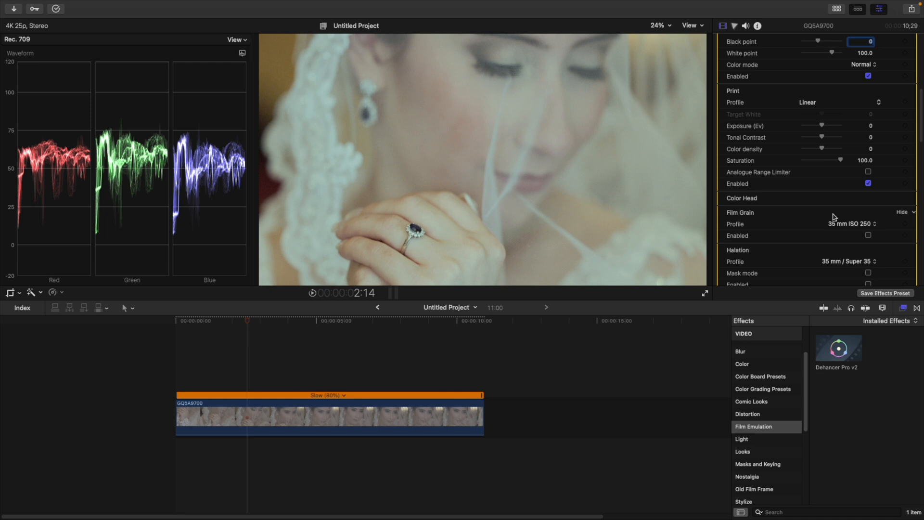
- Change the Film profile of the effect to Cinestill 800T
{"action": "scroll", "coordinate": [829, 198], "scroll_direction": "up", "scroll_amount": 4}
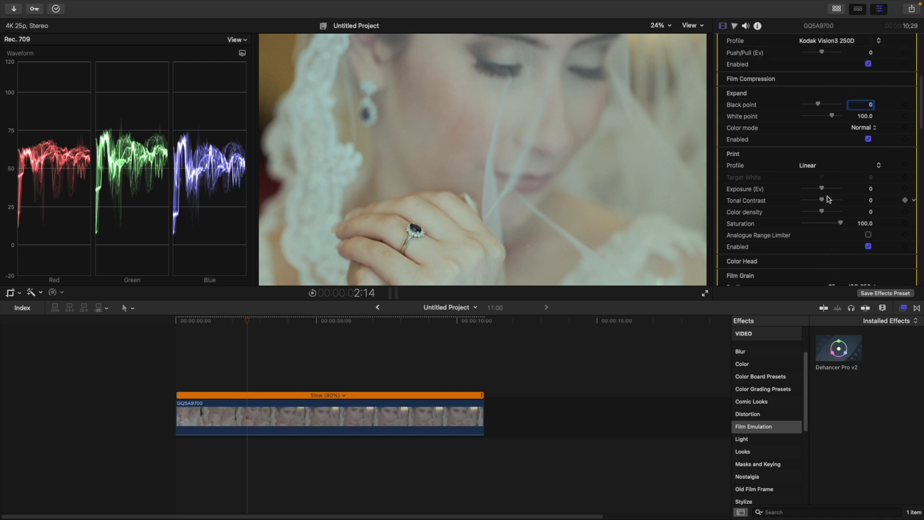
{"action": "scroll", "coordinate": [829, 199], "scroll_direction": "up", "scroll_amount": 2}
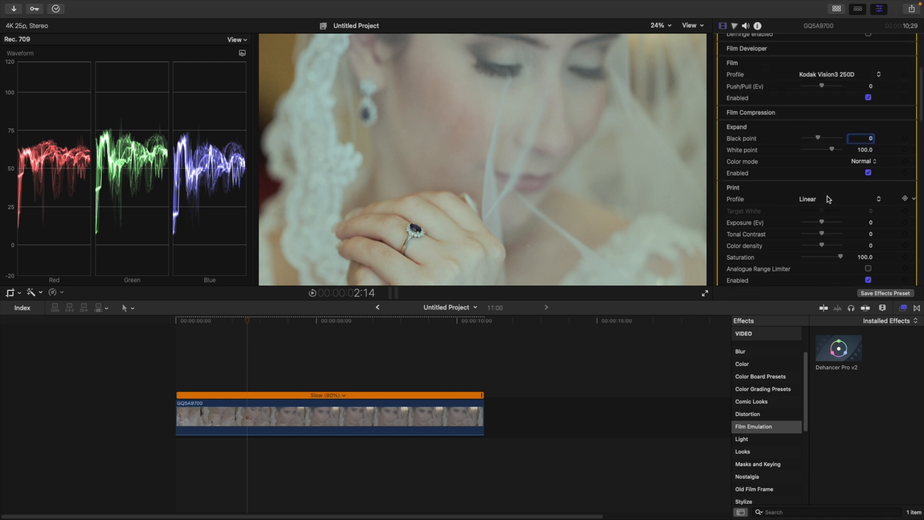
{"action": "scroll", "coordinate": [827, 198], "scroll_direction": "up", "scroll_amount": 5}
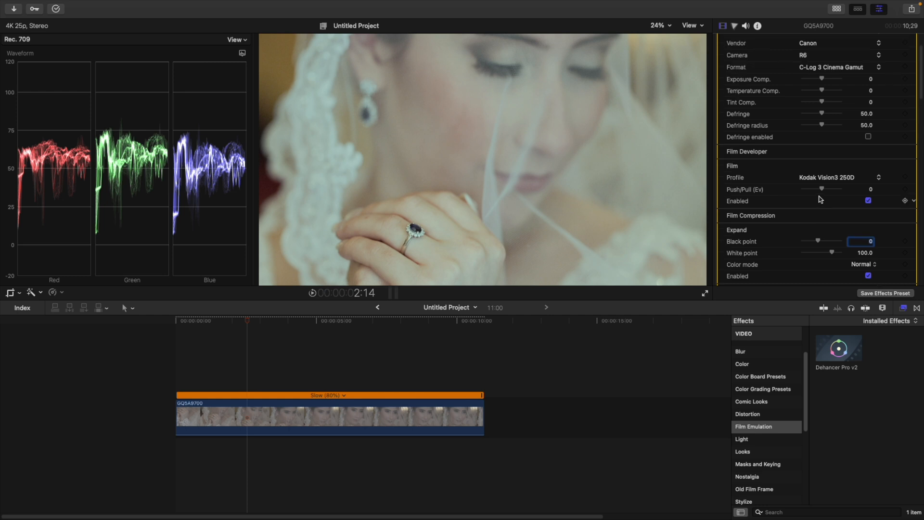
{"action": "left_click", "coordinate": [824, 180]}
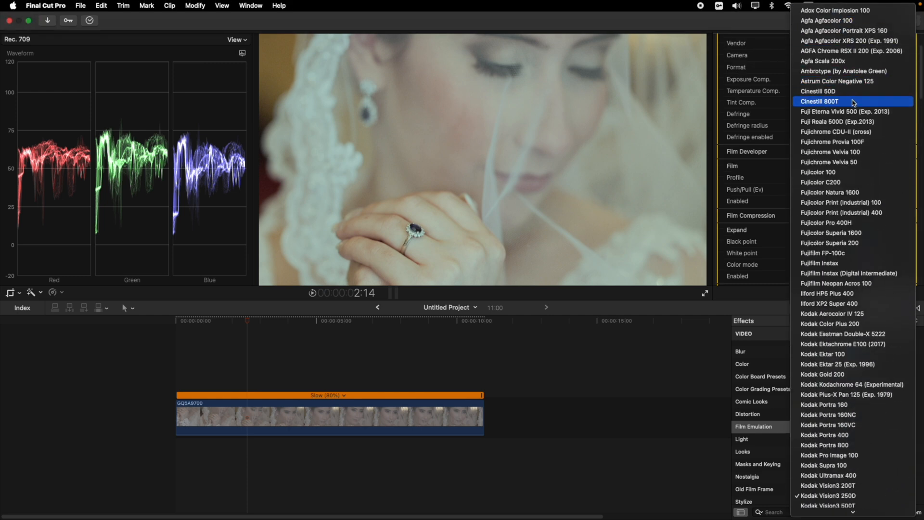
{"action": "left_click", "coordinate": [853, 102]}
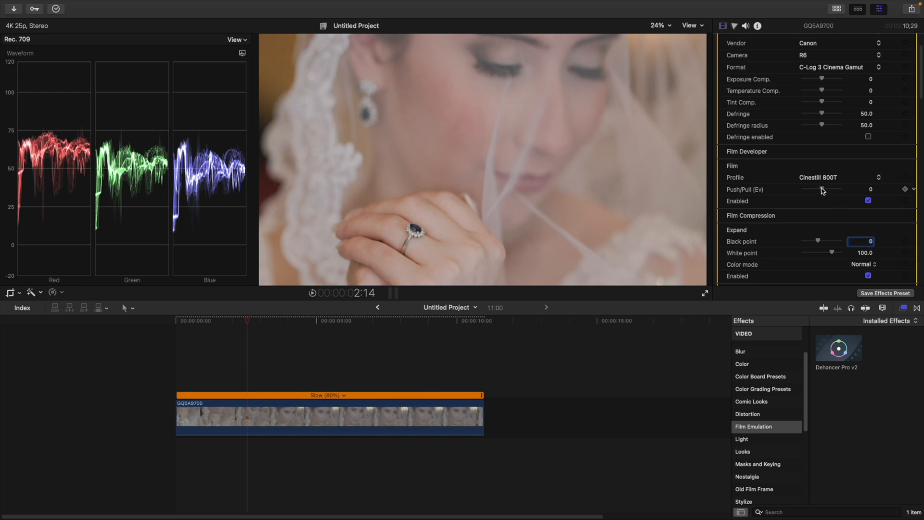
- Try different film Push/Pull (Ev) values up to 2.0, and reset the setting to 0
{"action": "left_click_drag", "start_coordinate": [822, 190], "coordinate": [780, 192]}
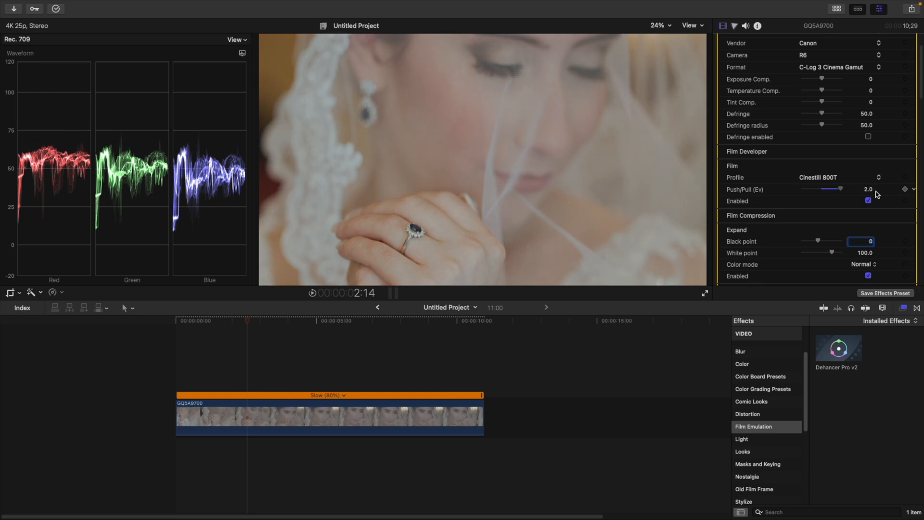
{"action": "left_click_drag", "start_coordinate": [875, 194], "coordinate": [840, 197]}
{"action": "left_click", "coordinate": [862, 189]}
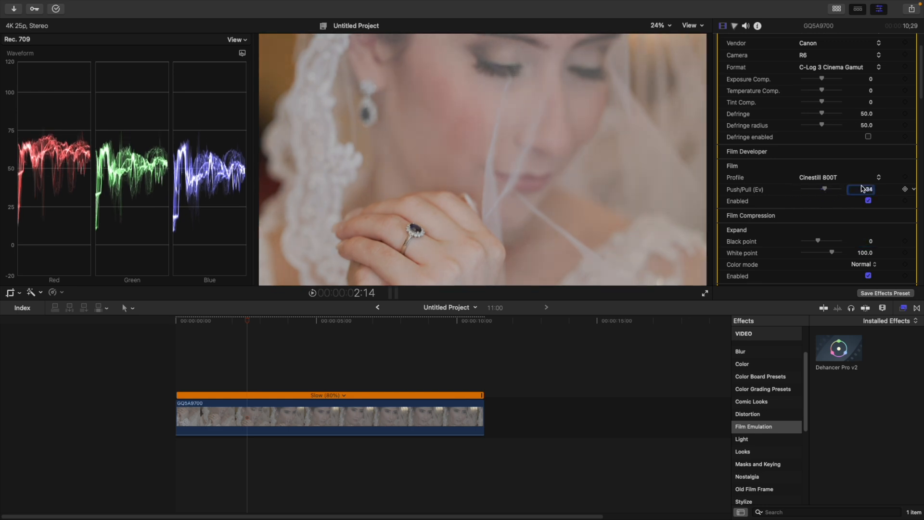
{"action": "type", "text": "0"}
{"action": "key", "text": "Return"}
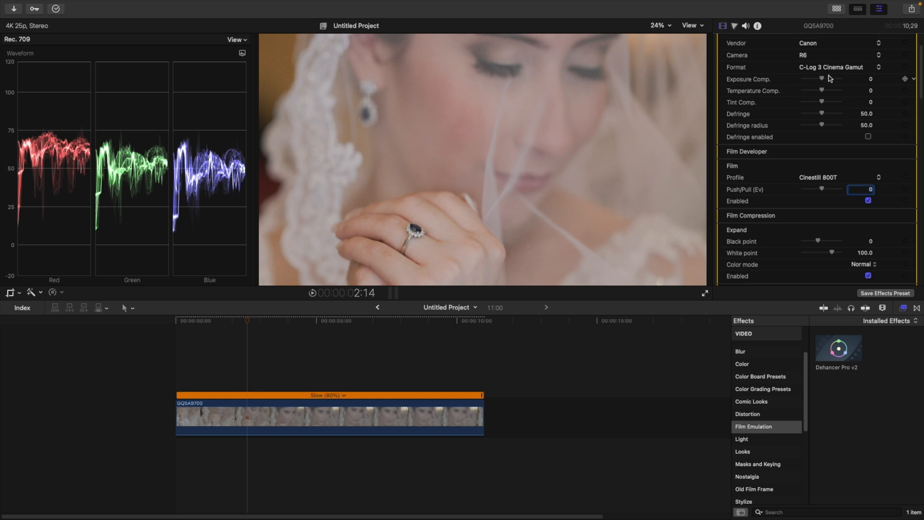
- Raise the input Exposure Comp. to 0.15 and play the clip to check the look
{"action": "left_click_drag", "start_coordinate": [823, 80], "coordinate": [824, 82]}
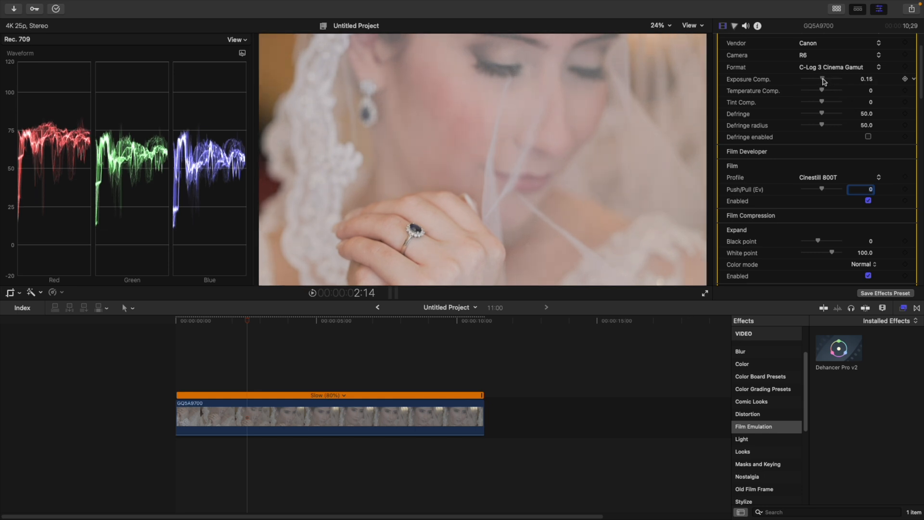
{"action": "key", "text": "space"}
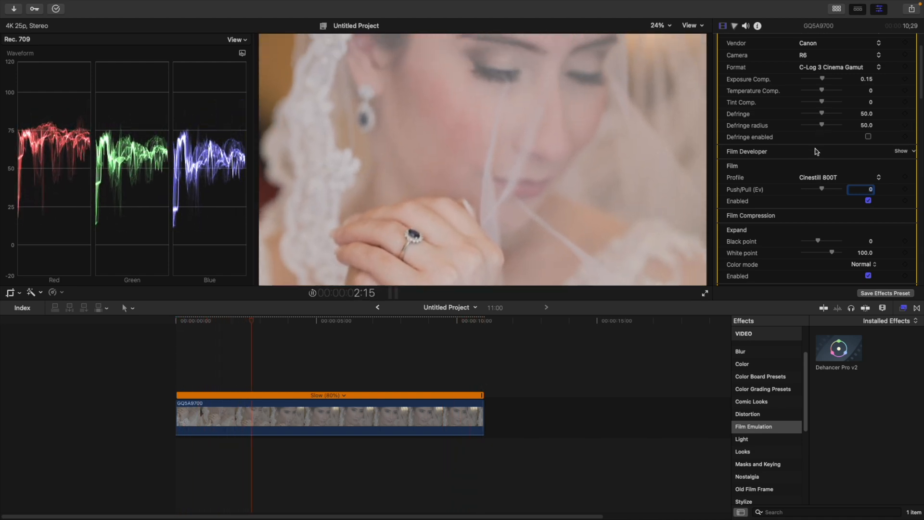
- Set Print Exposure (Ev) to -0.31, Tonal Contrast to 12.0 and Color density to -25.0, and the Expand black point to 6.0
{"action": "scroll", "coordinate": [813, 178], "scroll_direction": "down", "scroll_amount": 3}
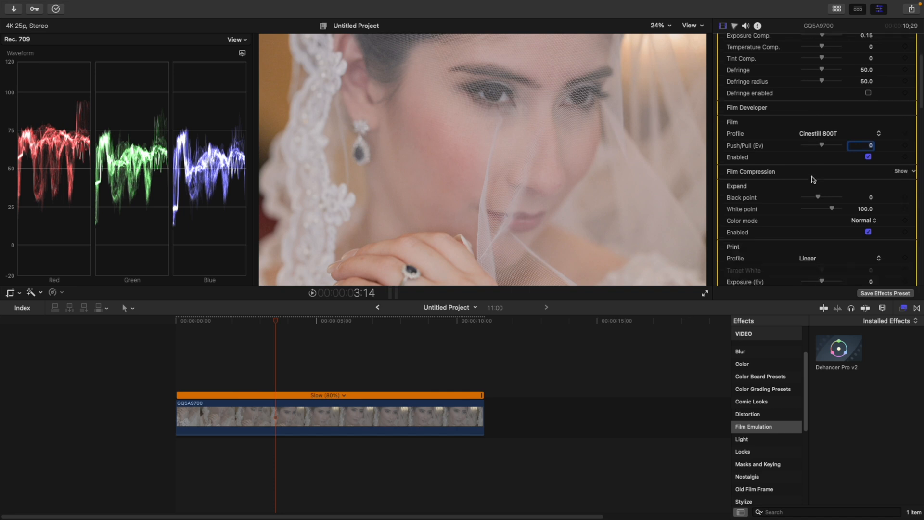
{"action": "scroll", "coordinate": [810, 189], "scroll_direction": "down", "scroll_amount": 2}
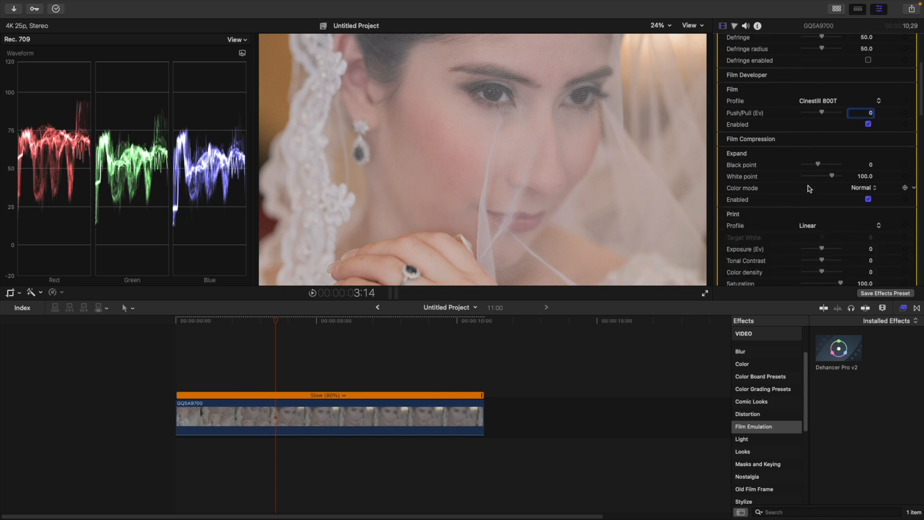
{"action": "scroll", "coordinate": [809, 188], "scroll_direction": "down", "scroll_amount": 2}
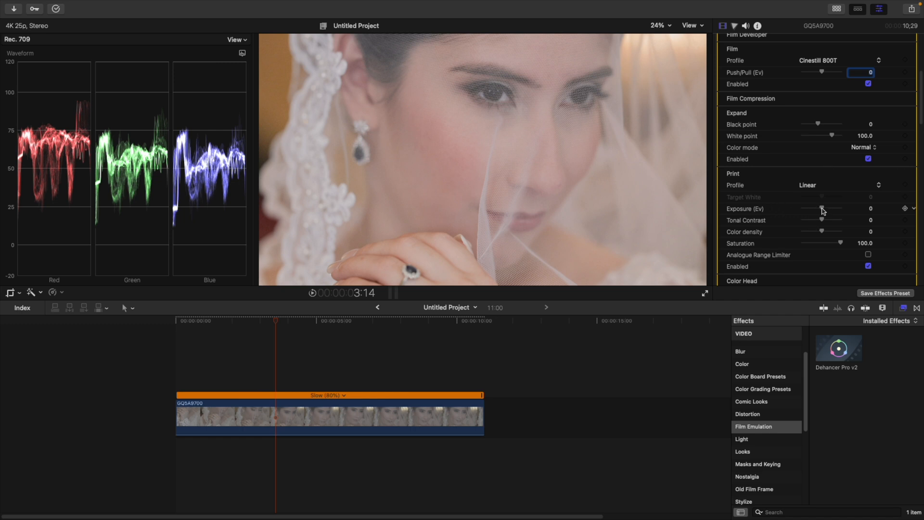
{"action": "left_click_drag", "start_coordinate": [822, 211], "coordinate": [821, 220]}
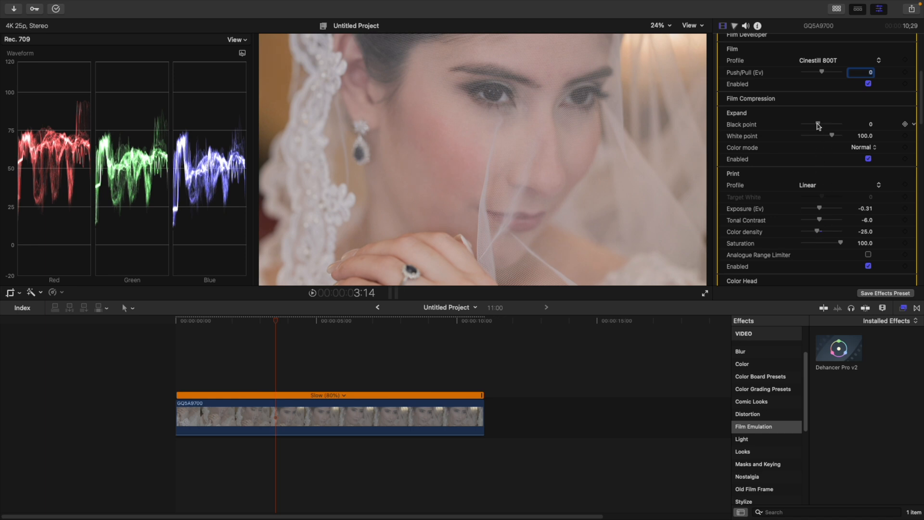
{"action": "left_click_drag", "start_coordinate": [817, 126], "coordinate": [816, 128]}
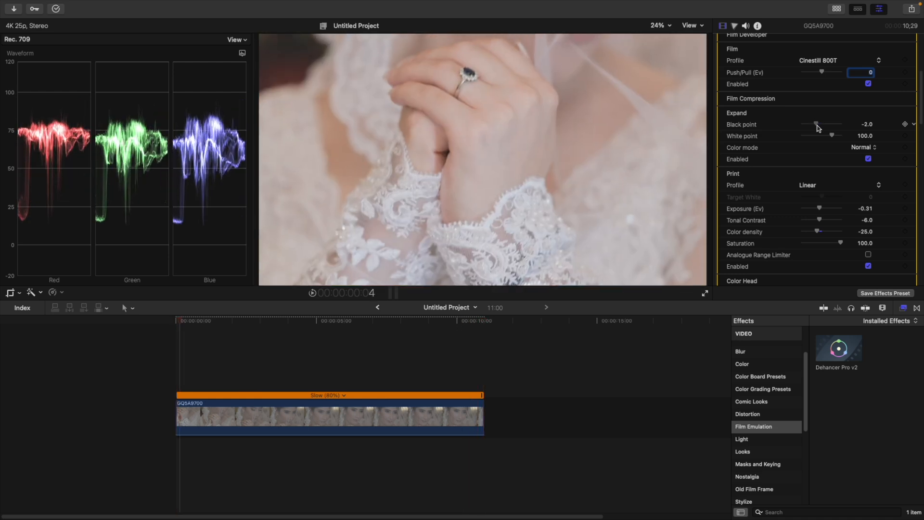
{"action": "left_click_drag", "start_coordinate": [817, 125], "coordinate": [821, 125]}
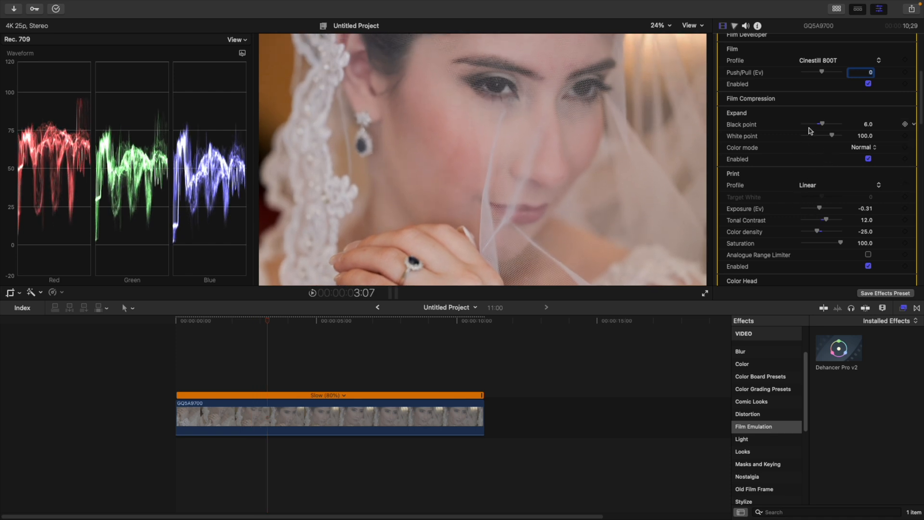
- Test Push/Pull (Ev) on the Cinestill 800T profile at 2.0 and -0.22, and return it to 0
{"action": "scroll", "coordinate": [811, 150], "scroll_direction": "up", "scroll_amount": 3}
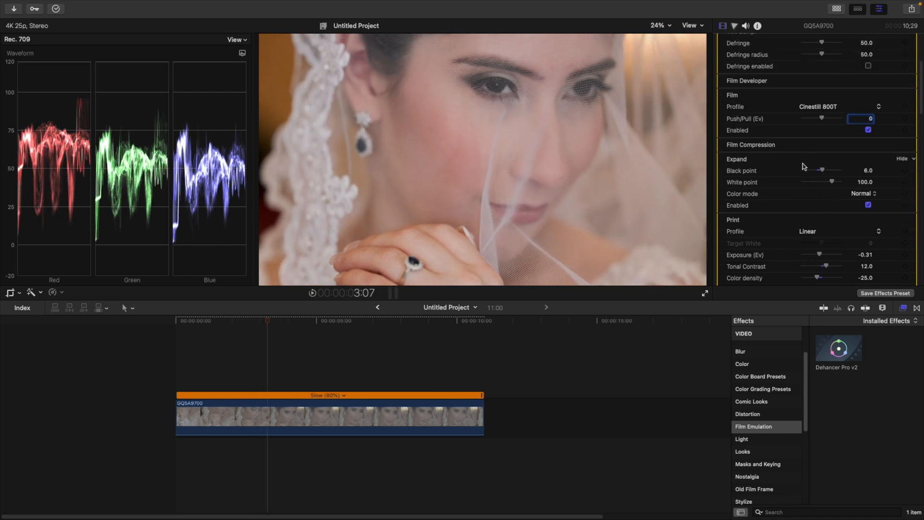
{"action": "left_click_drag", "start_coordinate": [822, 119], "coordinate": [858, 123]}
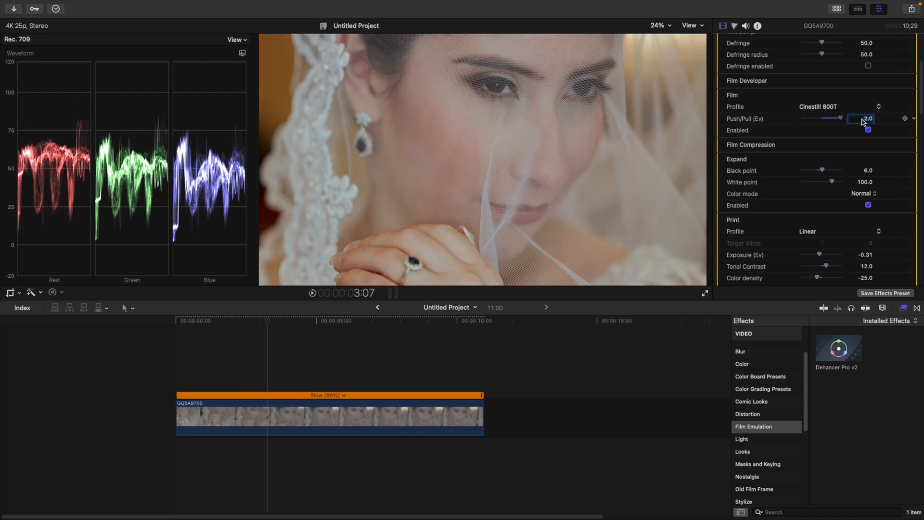
{"action": "mouse_move", "coordinate": [824, 125]}
{"action": "left_mouse_down"}
{"action": "mouse_move", "coordinate": [802, 124]}
{"action": "mouse_move", "coordinate": [822, 126]}
{"action": "left_mouse_up"}
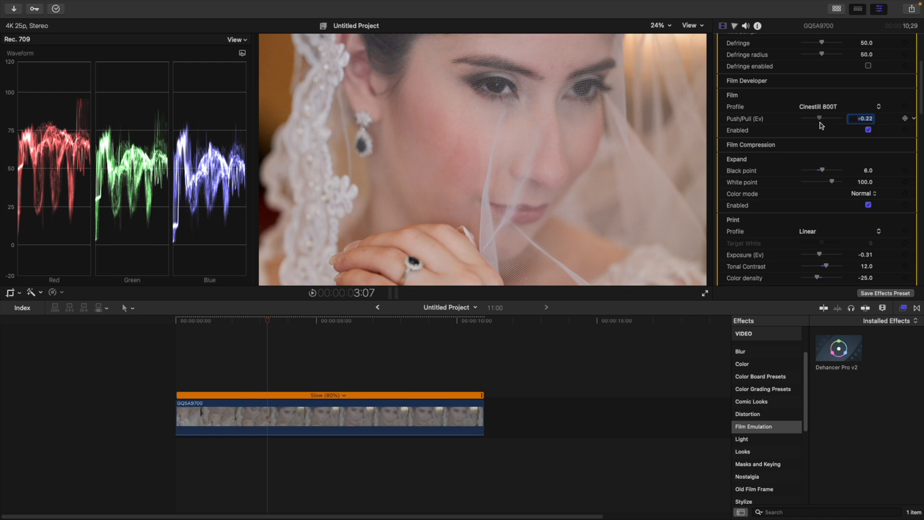
{"action": "type", "text": "0"}
{"action": "key", "text": "Return"}
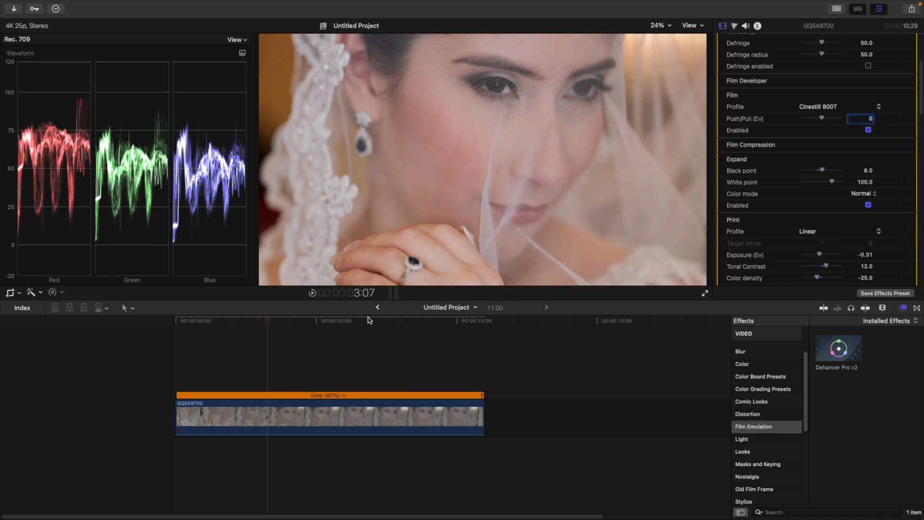
- Play the graded clip, enable Halation, and review the result from near the clip's beginning
{"action": "key", "text": "space"}
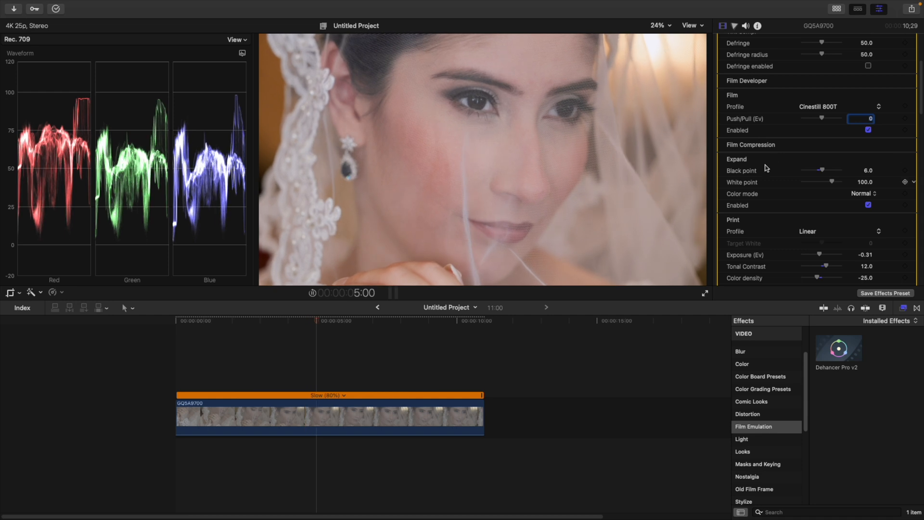
{"action": "scroll", "coordinate": [774, 188], "scroll_direction": "down", "scroll_amount": 3}
{"action": "scroll", "coordinate": [774, 189], "scroll_direction": "down", "scroll_amount": 7}
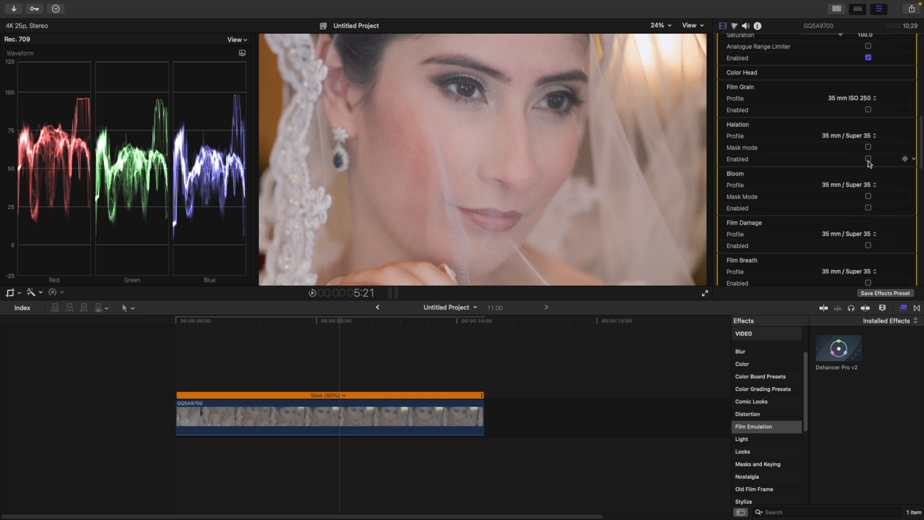
{"action": "left_click", "coordinate": [868, 159]}
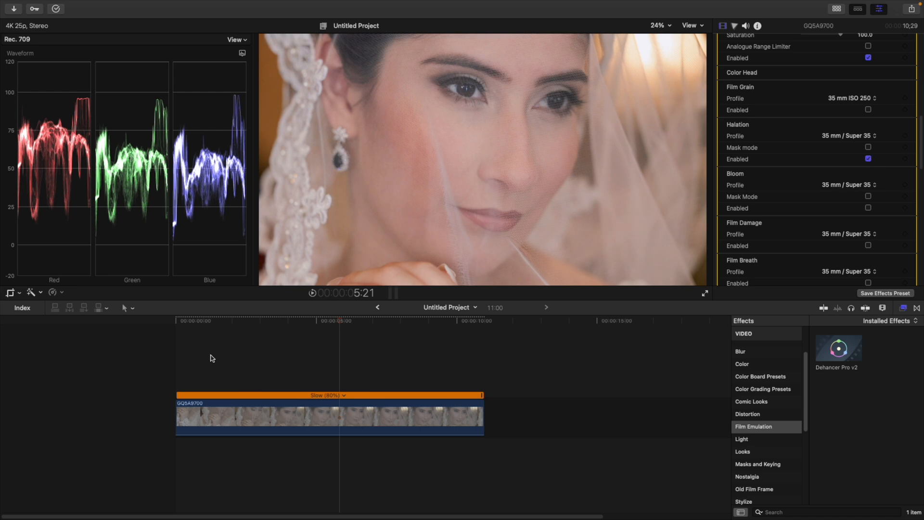
{"action": "left_click", "coordinate": [207, 356]}
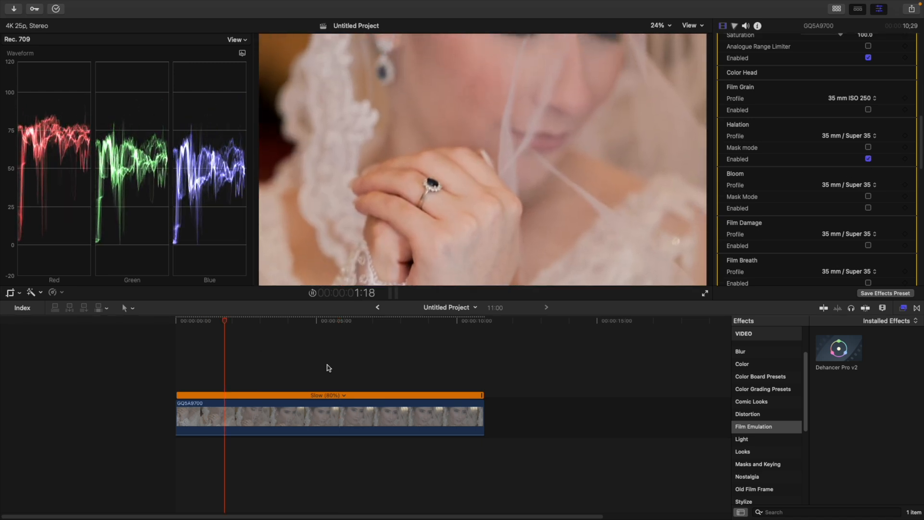